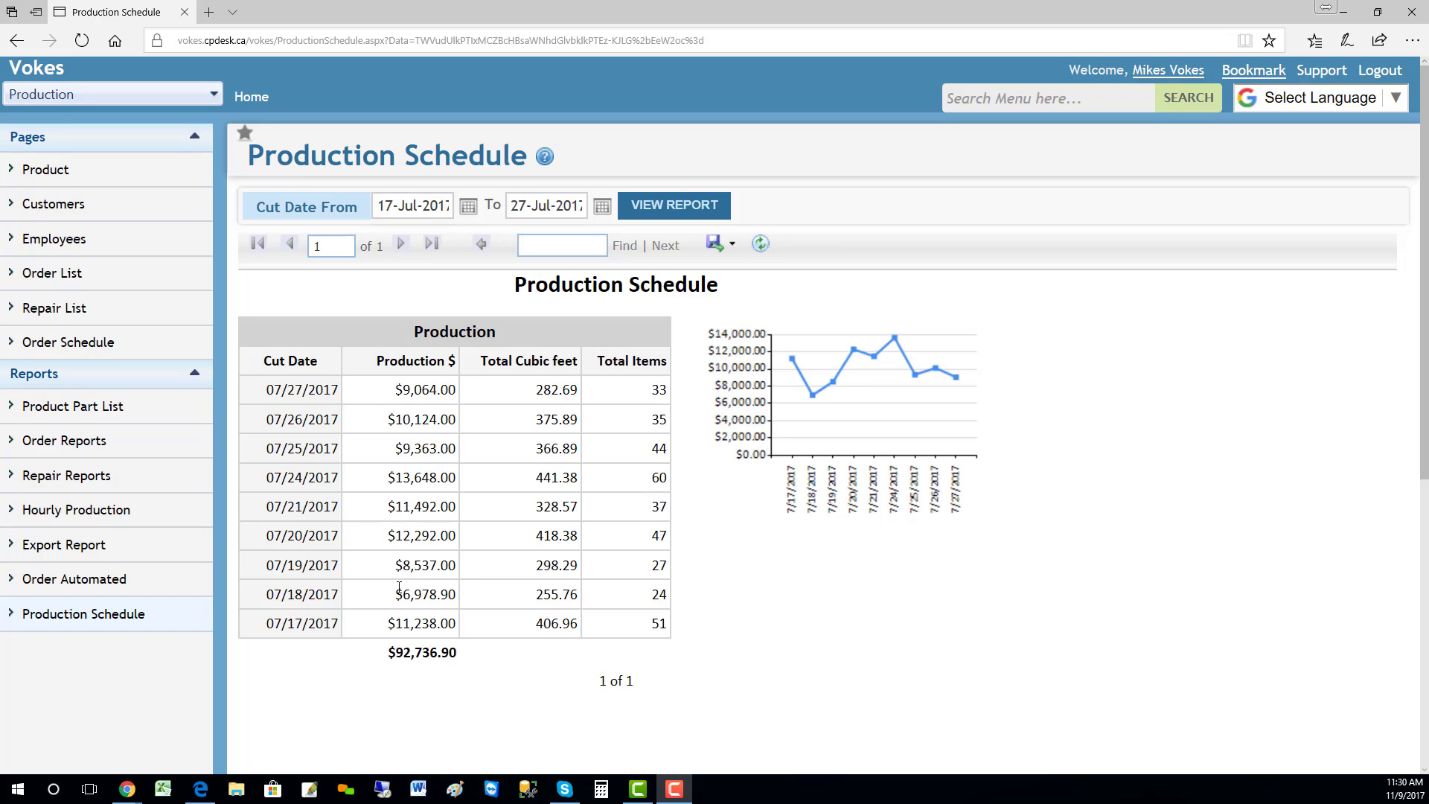
Step: Highlight the production amounts for 07/18/2017, 07/19/2017 and 07/17/2017 in the Production Schedule table to compare them
left_click_drag(404, 596, 455, 600)
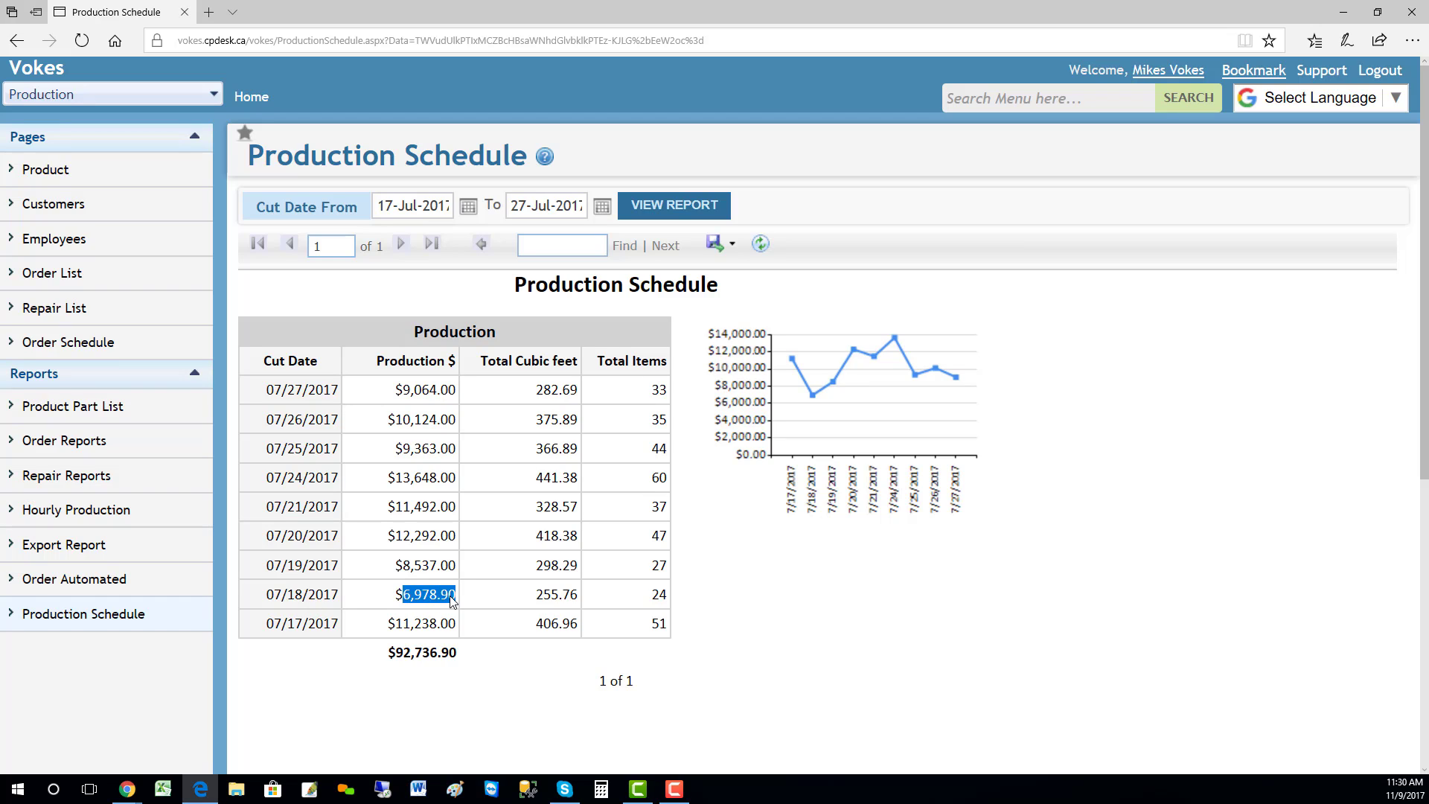
left_click(404, 569)
double_click(404, 569)
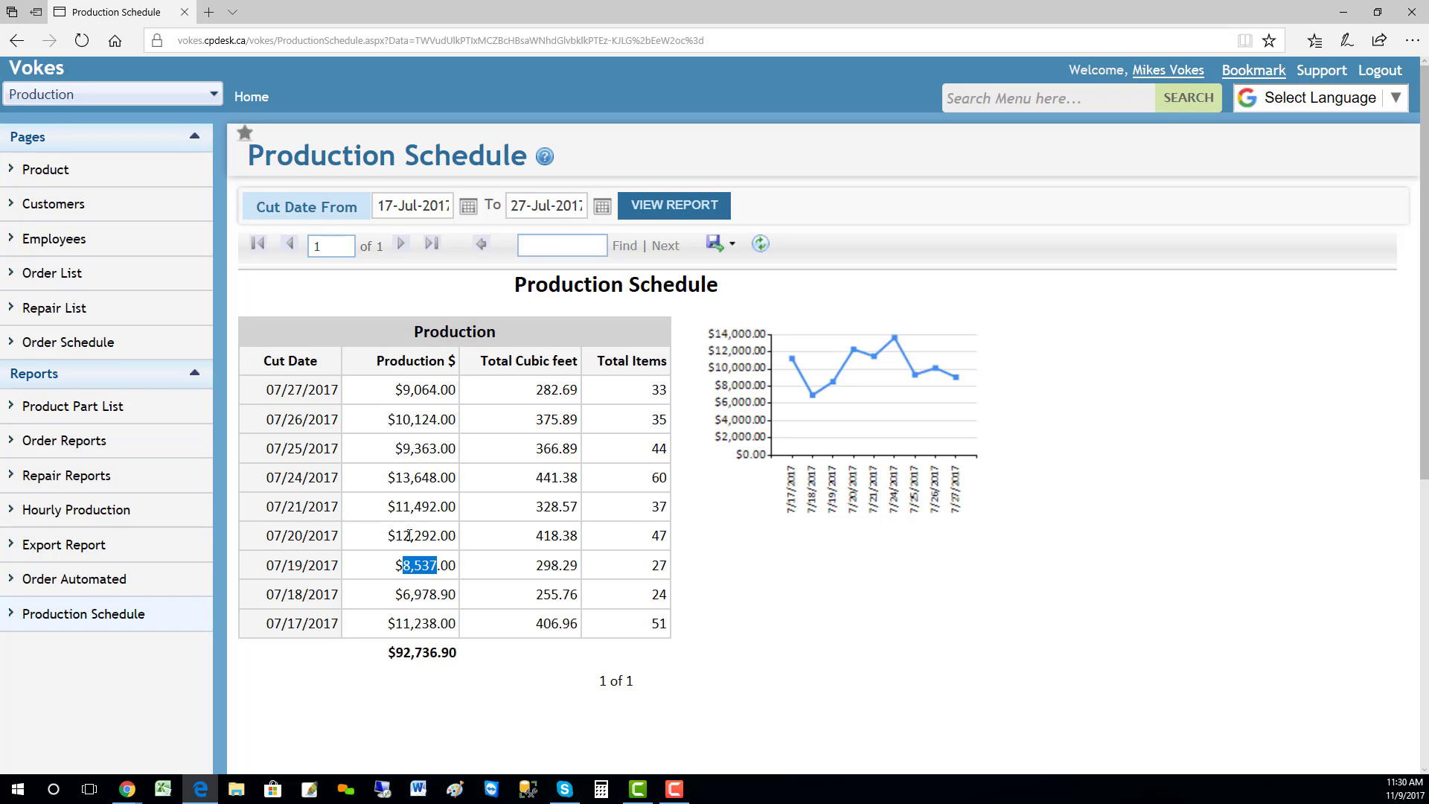
left_click(400, 624)
left_click_drag(406, 624, 458, 625)
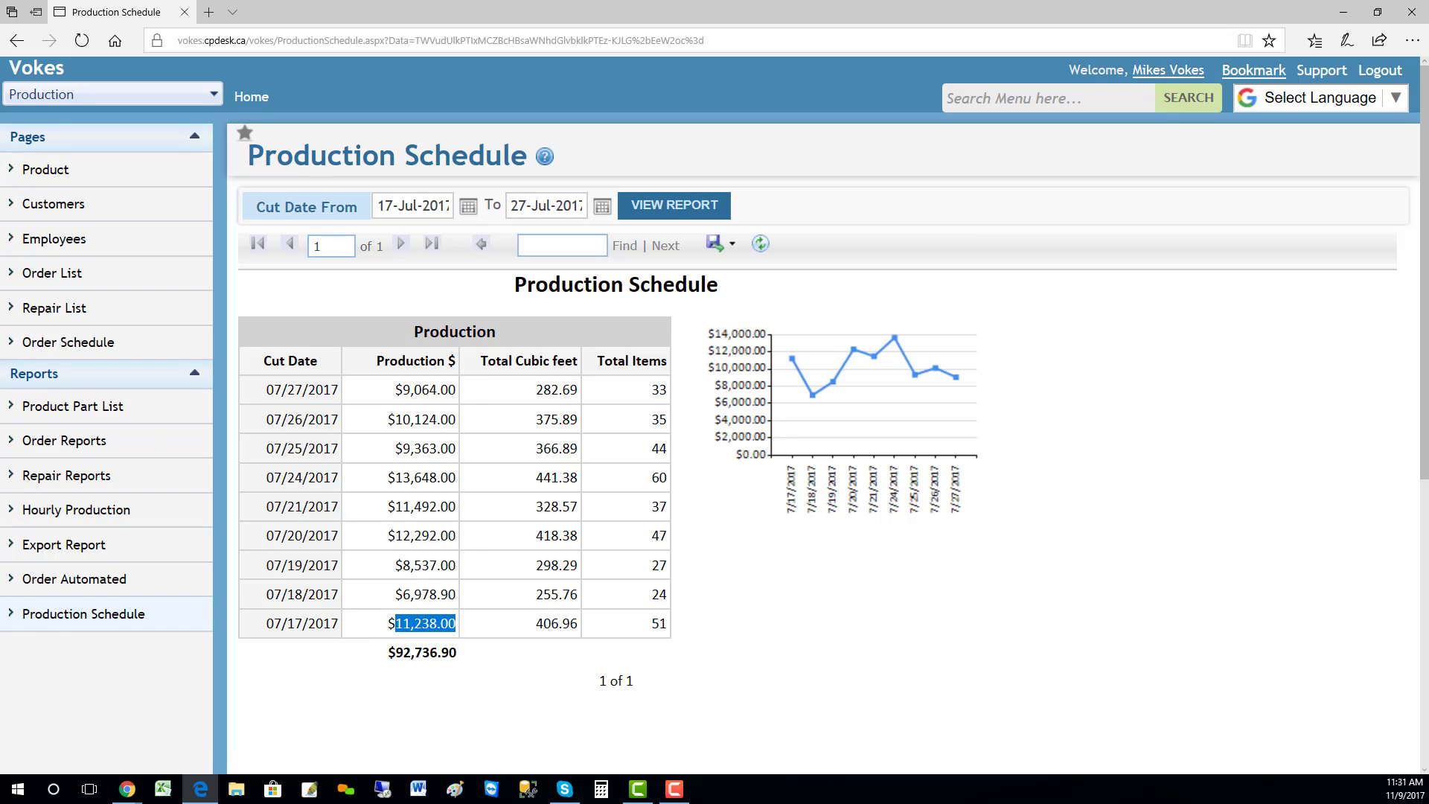
Step: Switch to the Order Schedule browser window and filter the items to cut dates from 17-Jul-2017 to 17-Jul-2017
left_click_drag(0, 71, 609, 7)
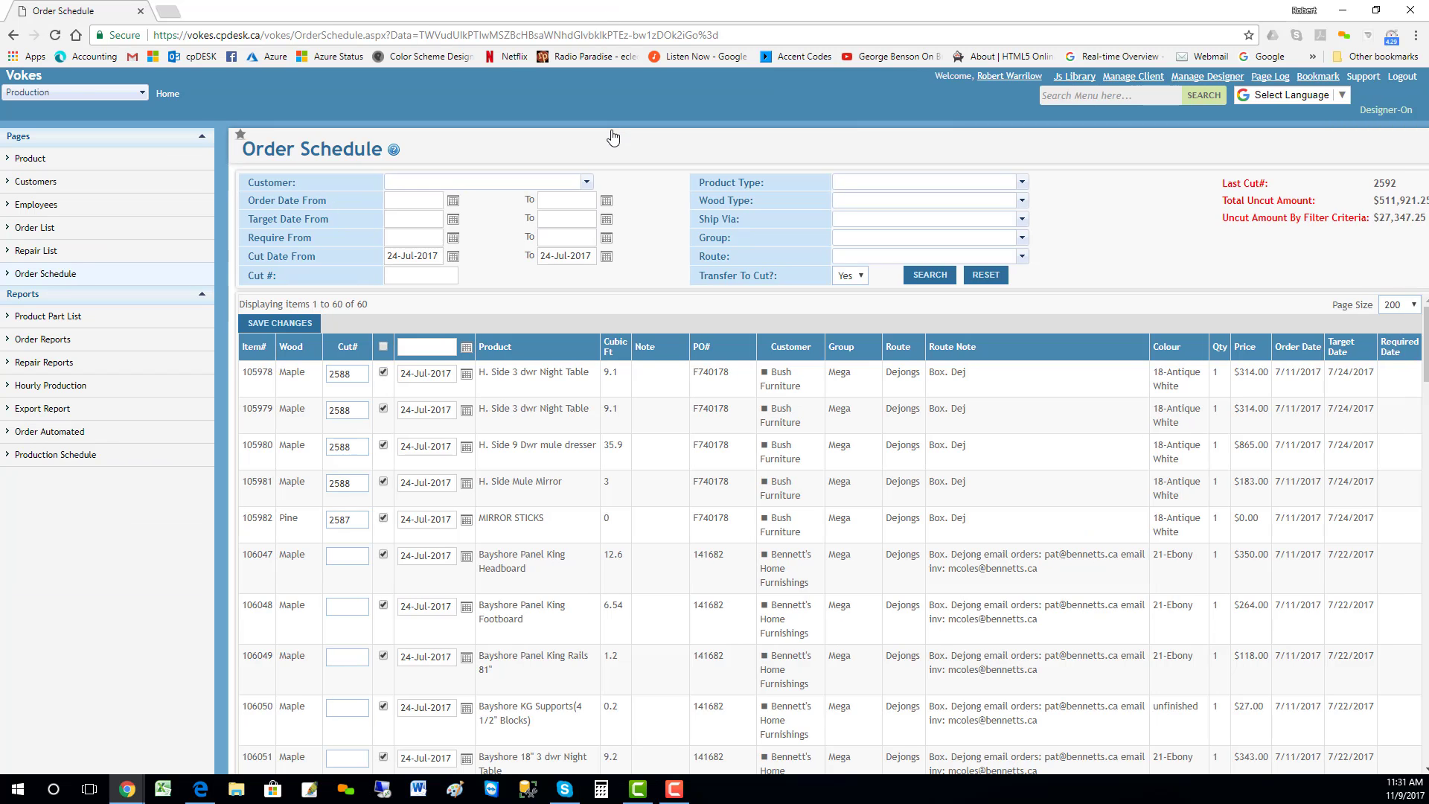
left_click_drag(632, 19, 670, 4)
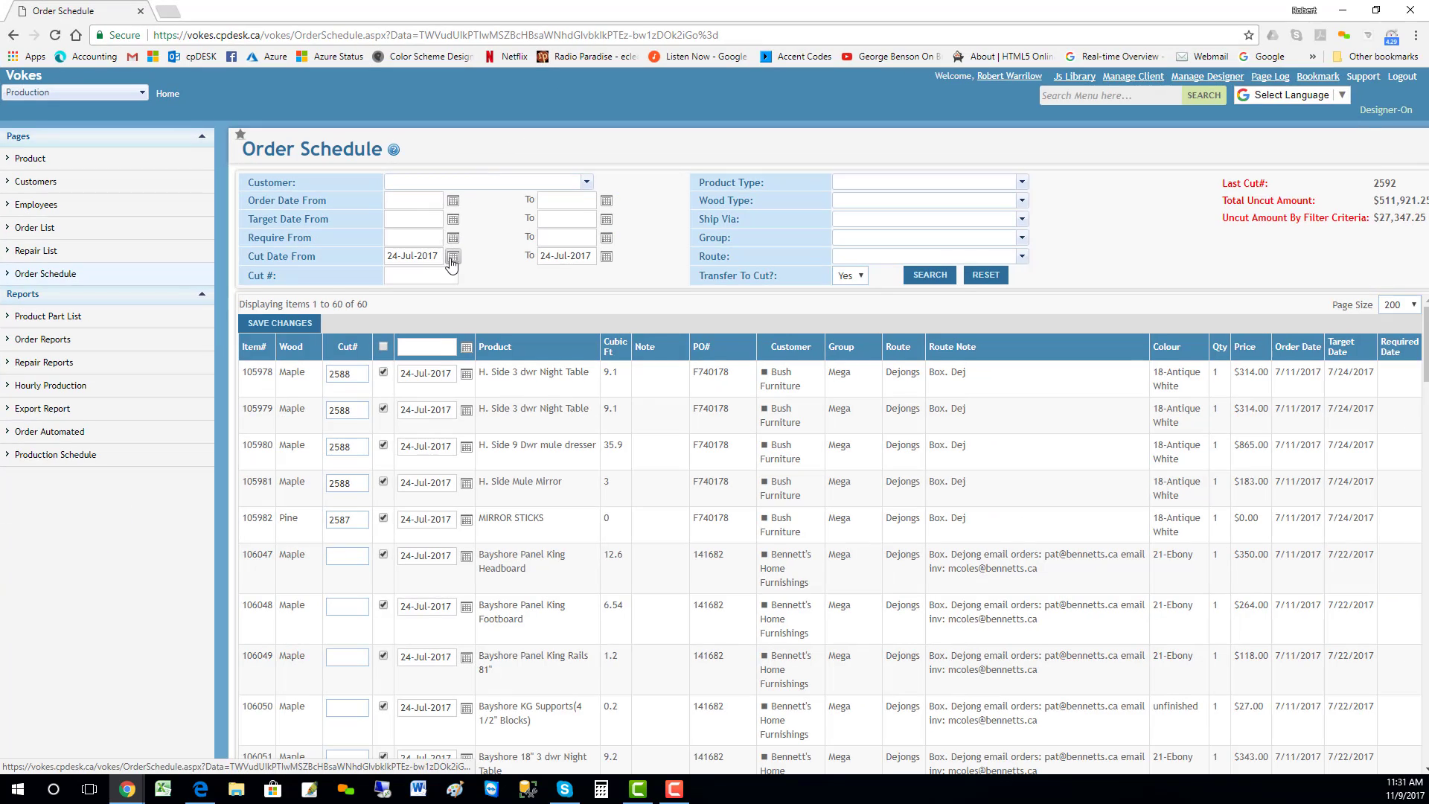
left_click(452, 257)
left_click(322, 357)
left_click(606, 257)
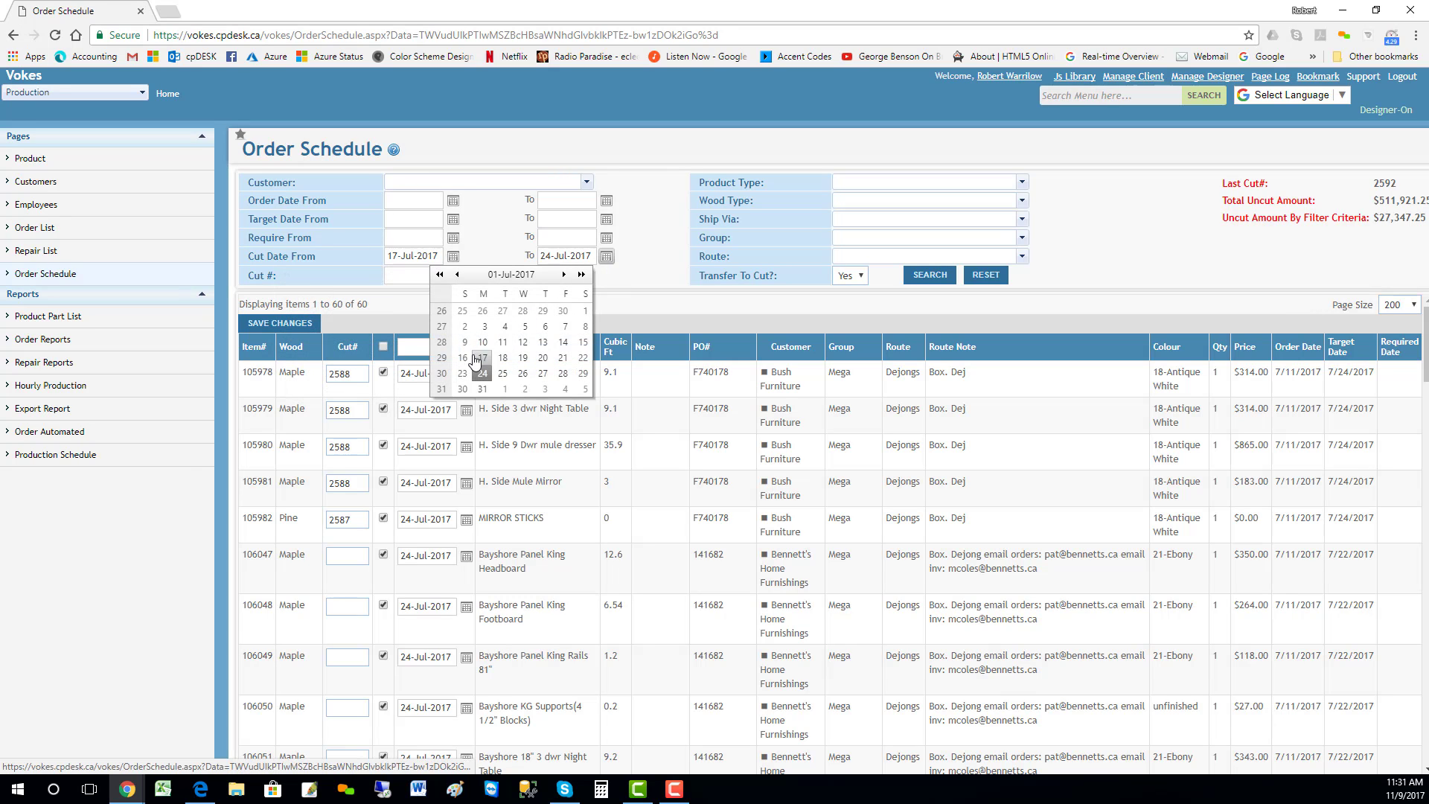
left_click(475, 359)
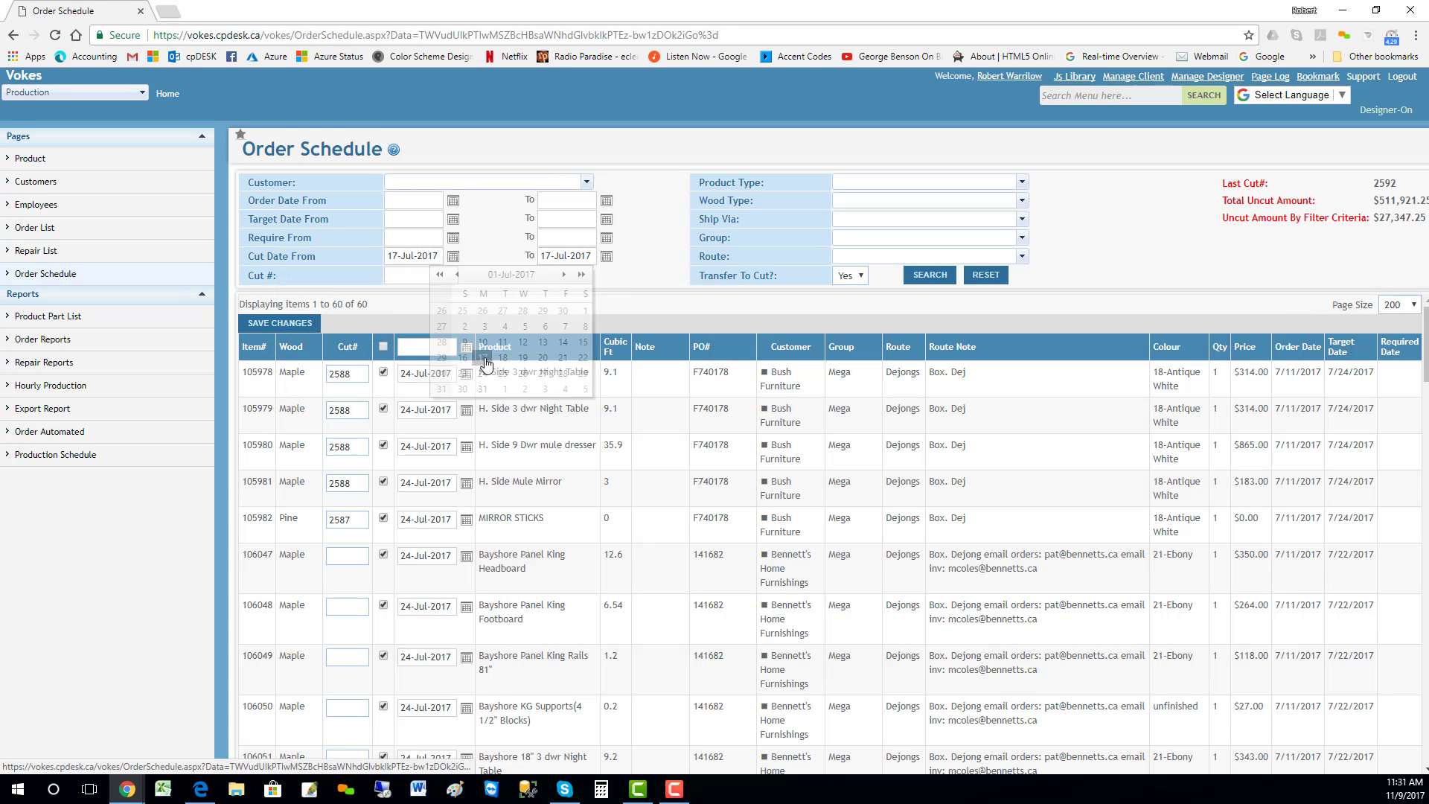
left_click(930, 277)
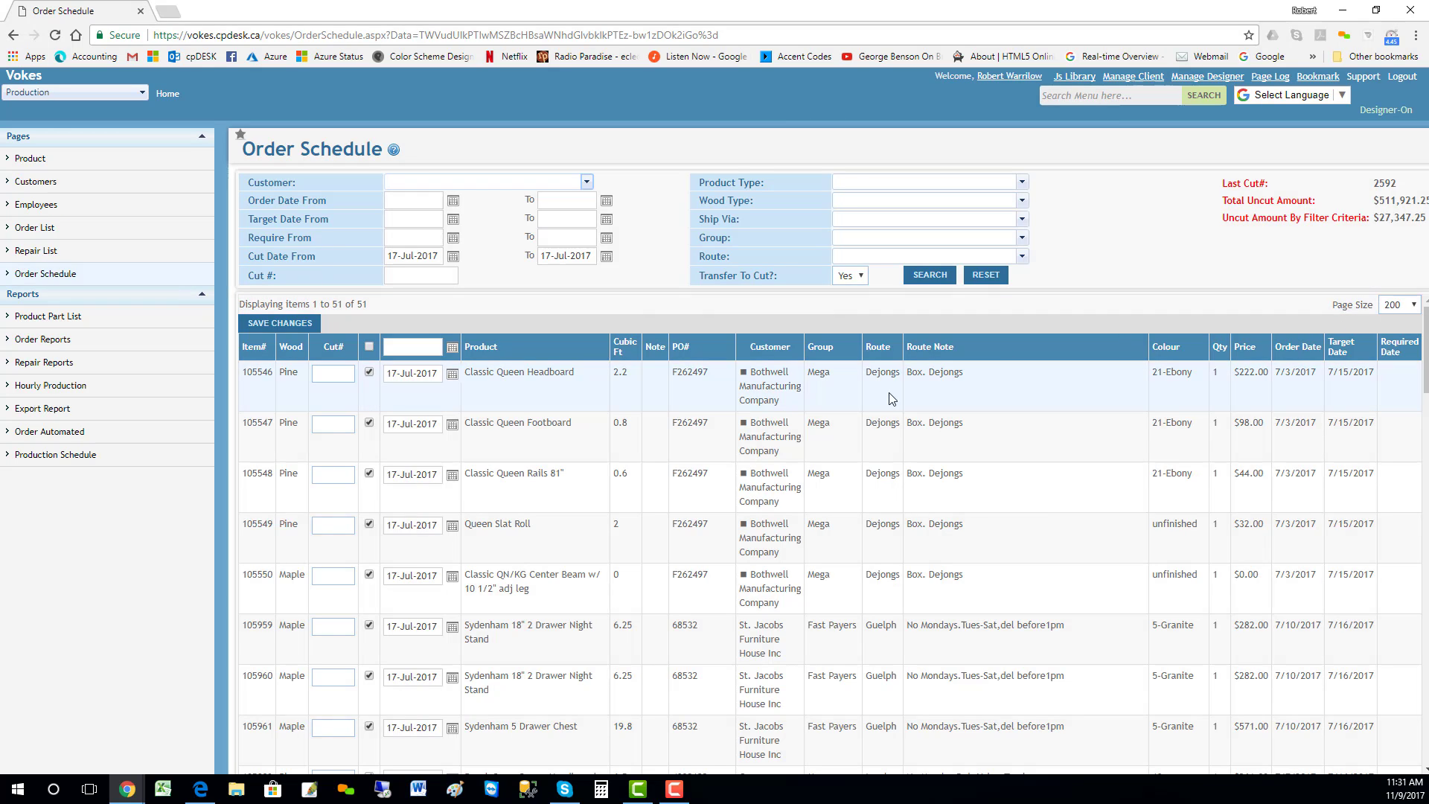
Step: Sort the filtered order items by route and look through the list
scroll(892, 409, "down", 10)
scroll(889, 410, "up", 10)
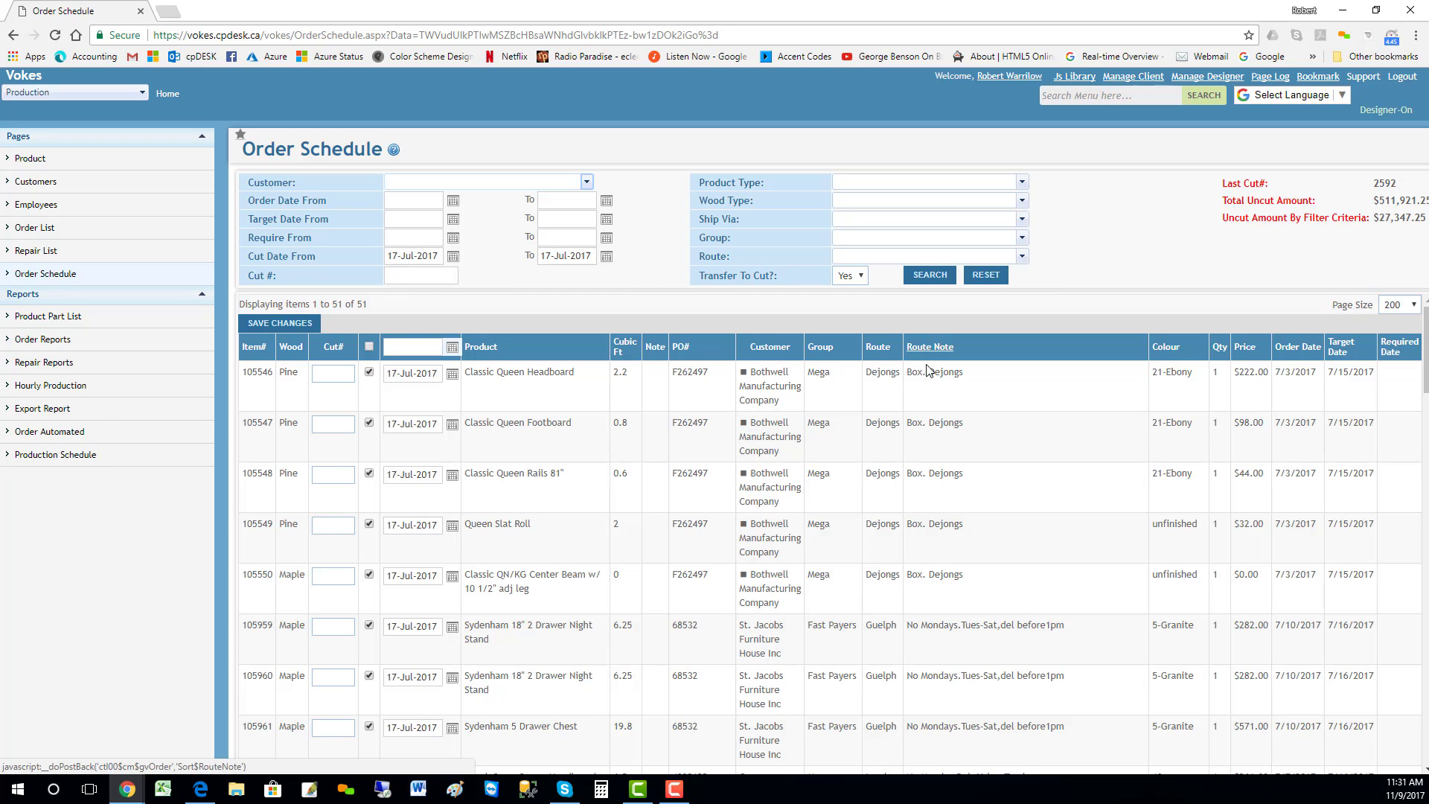
left_click(874, 347)
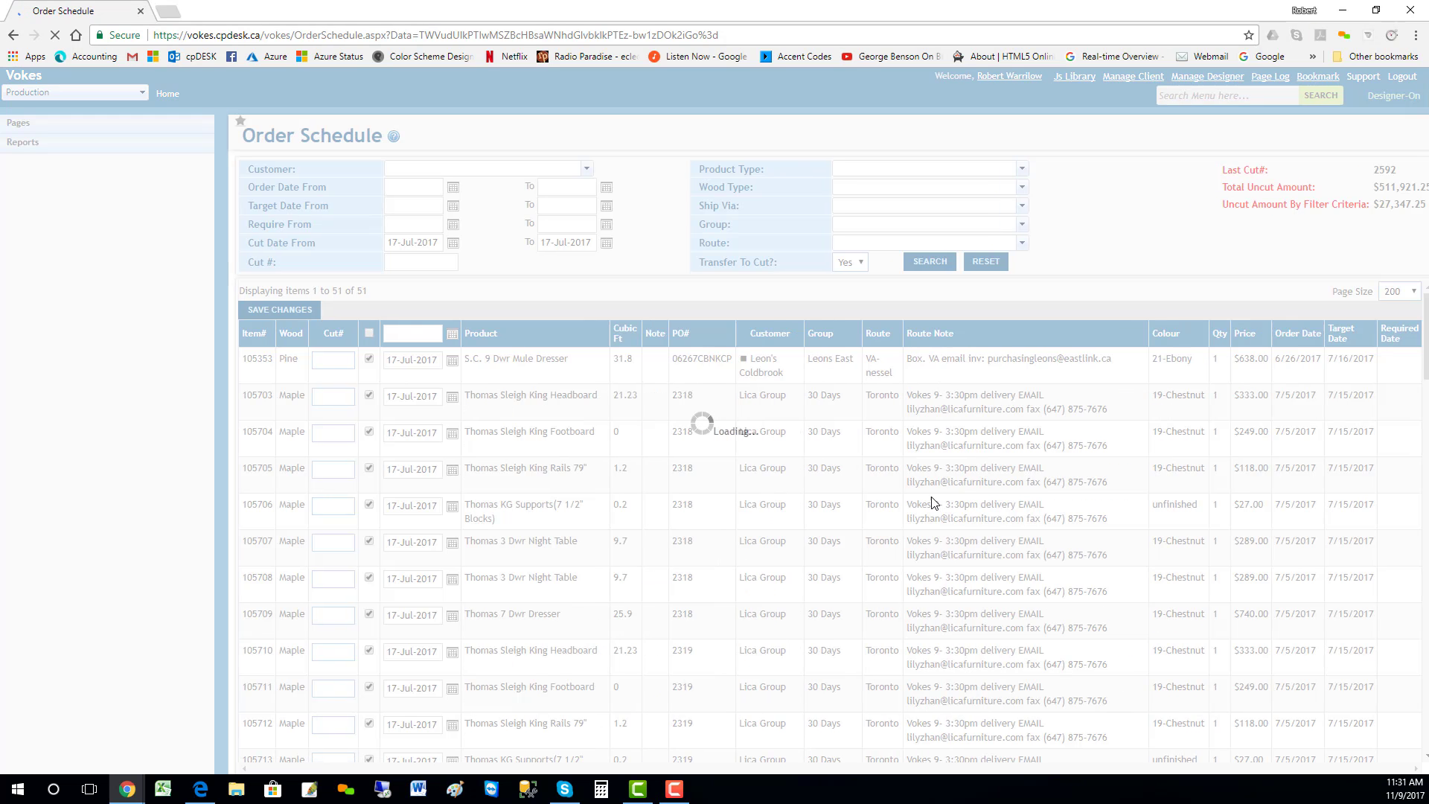
scroll(899, 421, "down", 8)
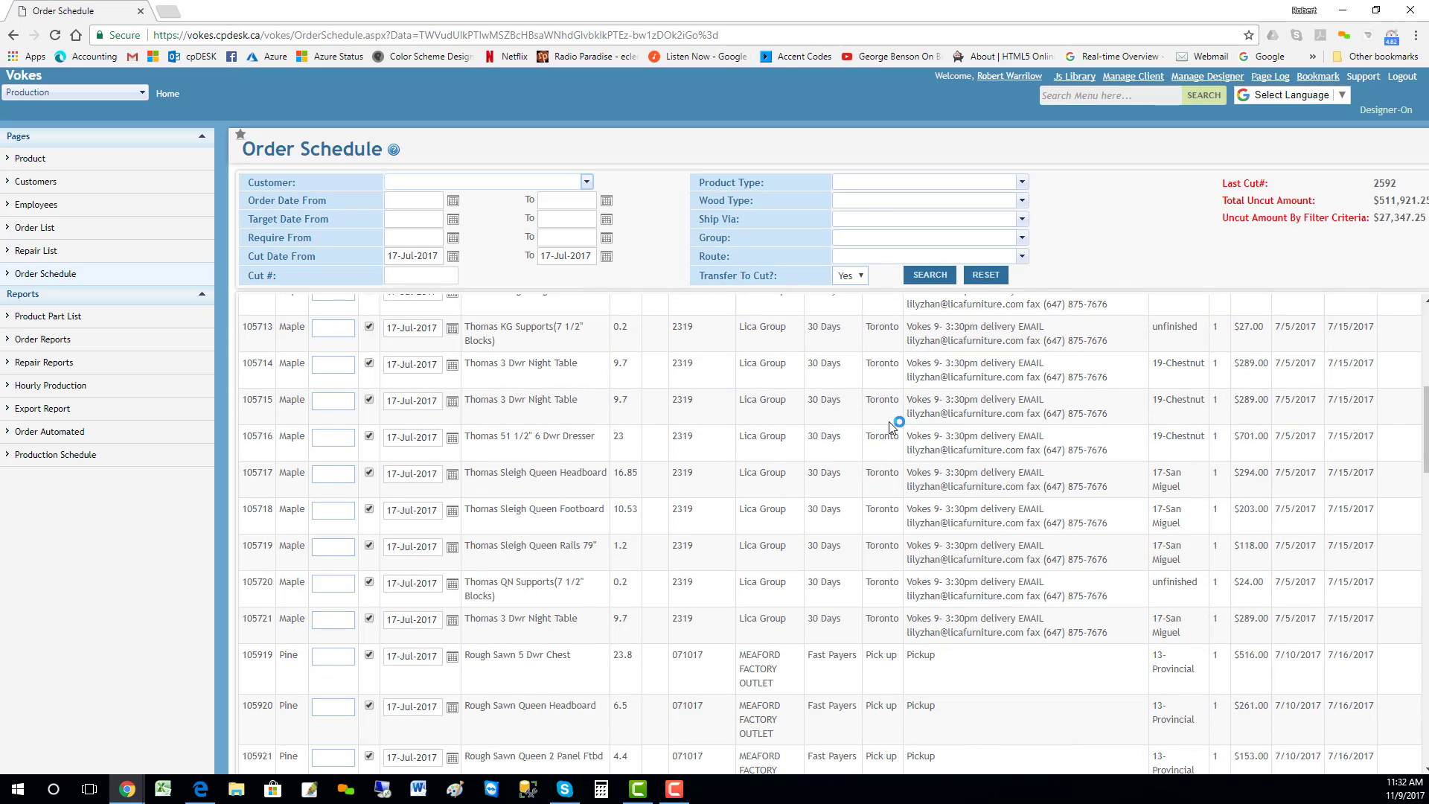
scroll(891, 427, "up", 8)
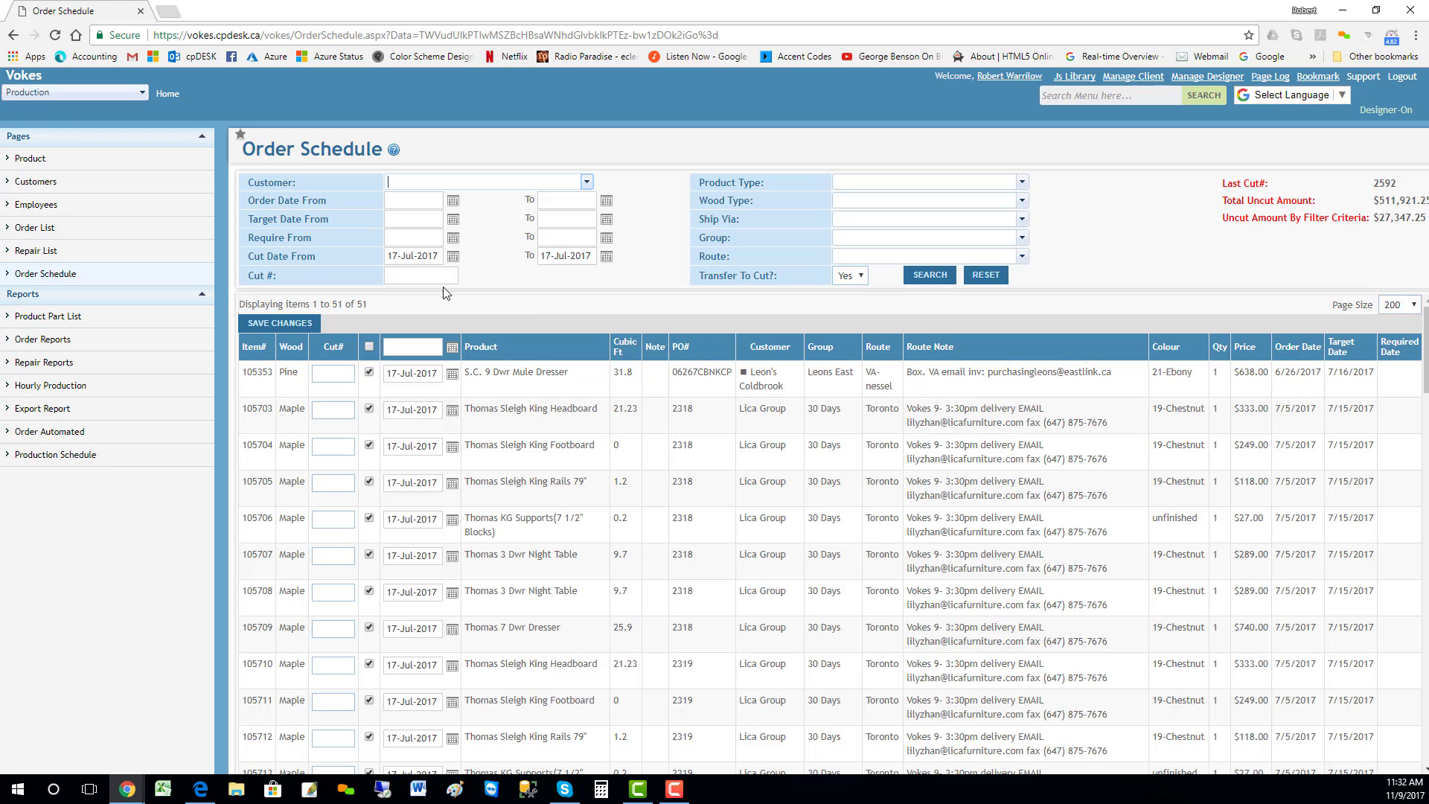
Step: Filter the order schedule to the VA-nessel route with cut dates starting from 10-Jul-2017
left_click(453, 257)
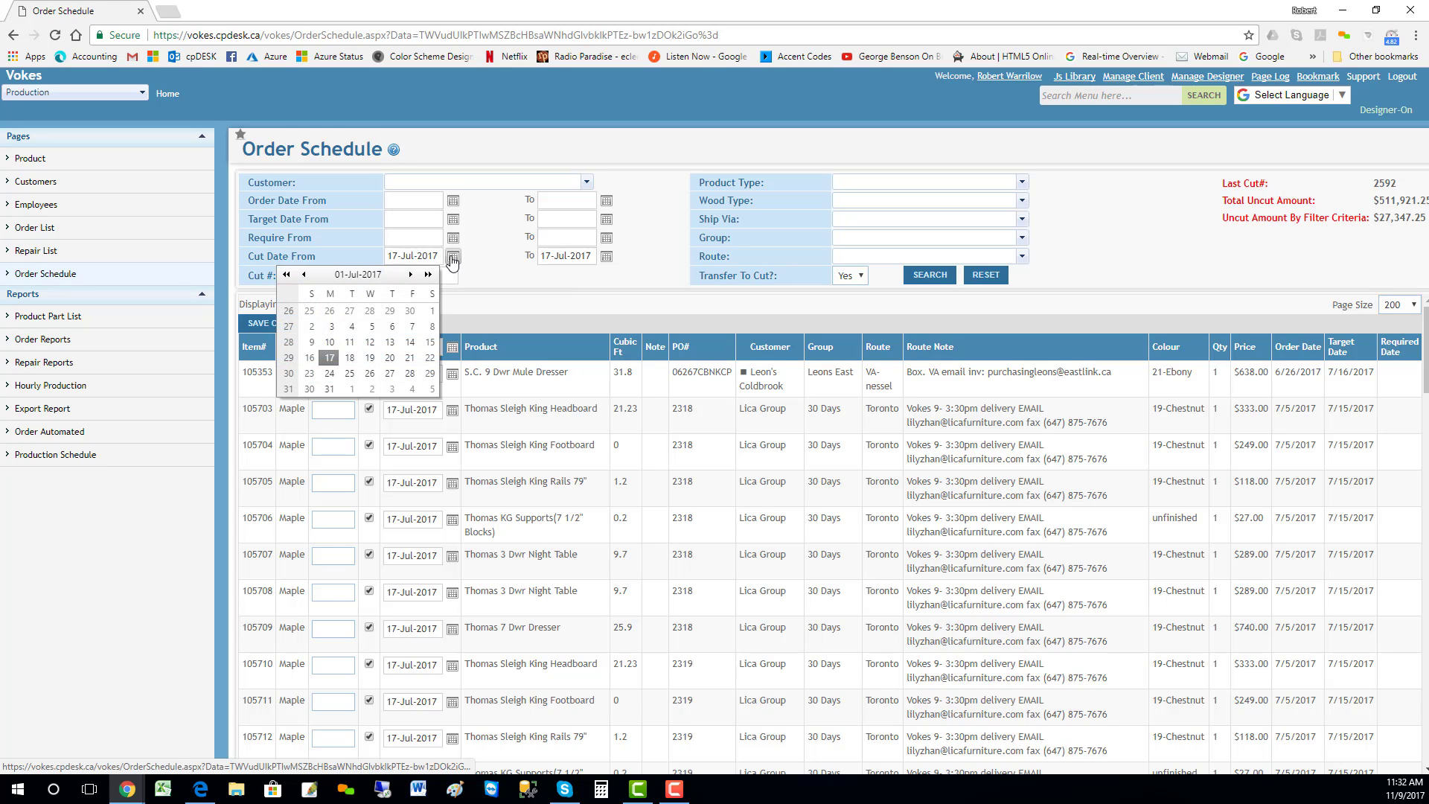
left_click(329, 349)
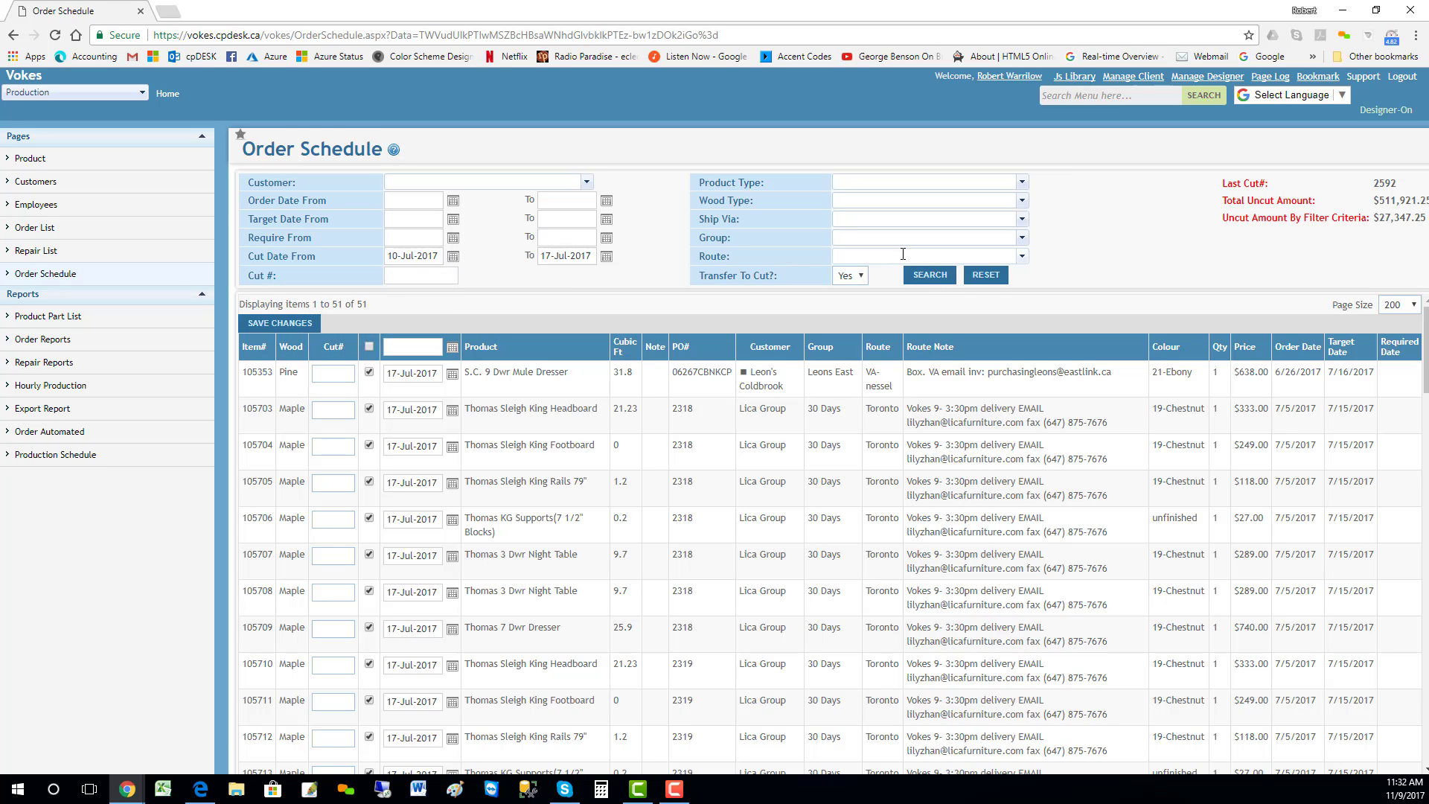
left_click(903, 255)
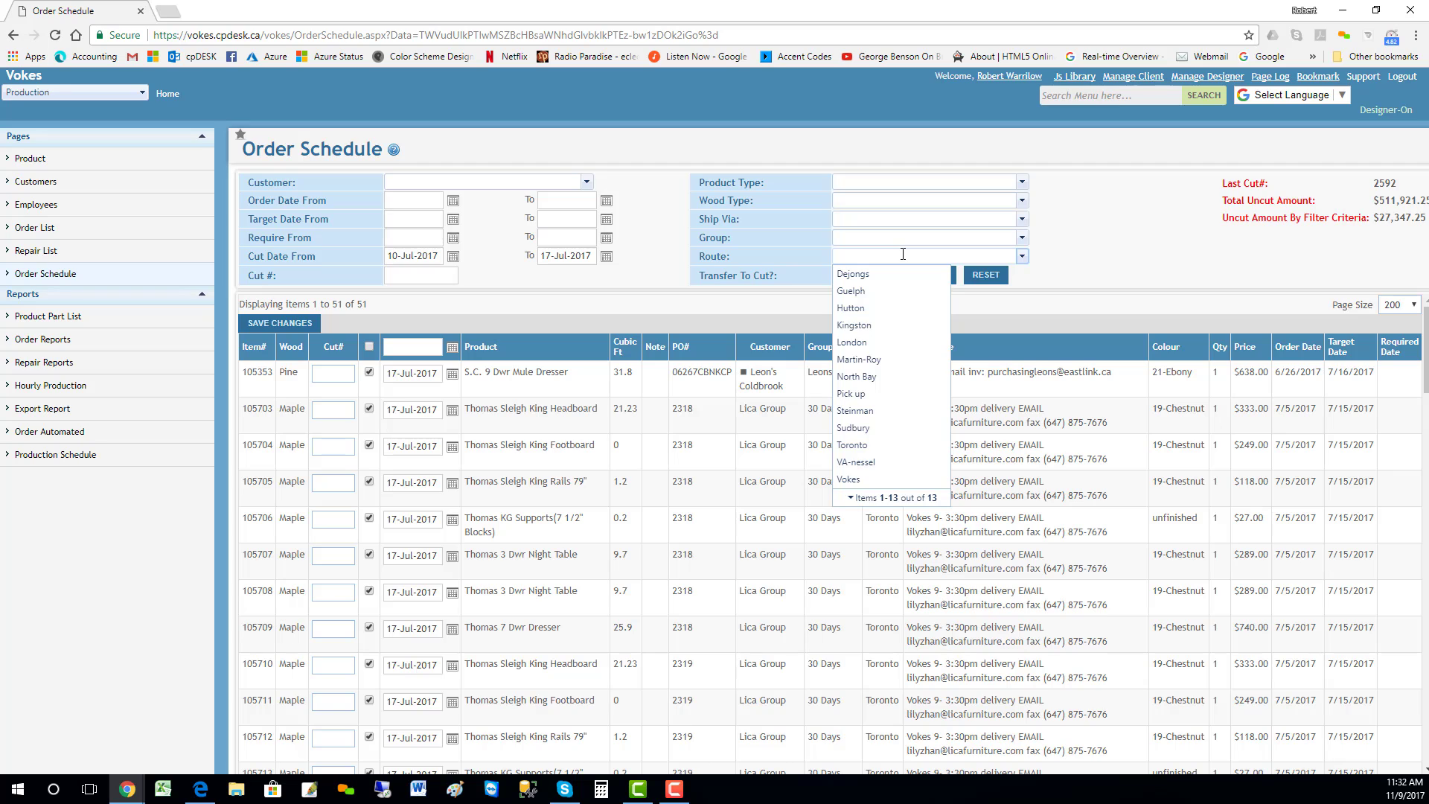
type("va")
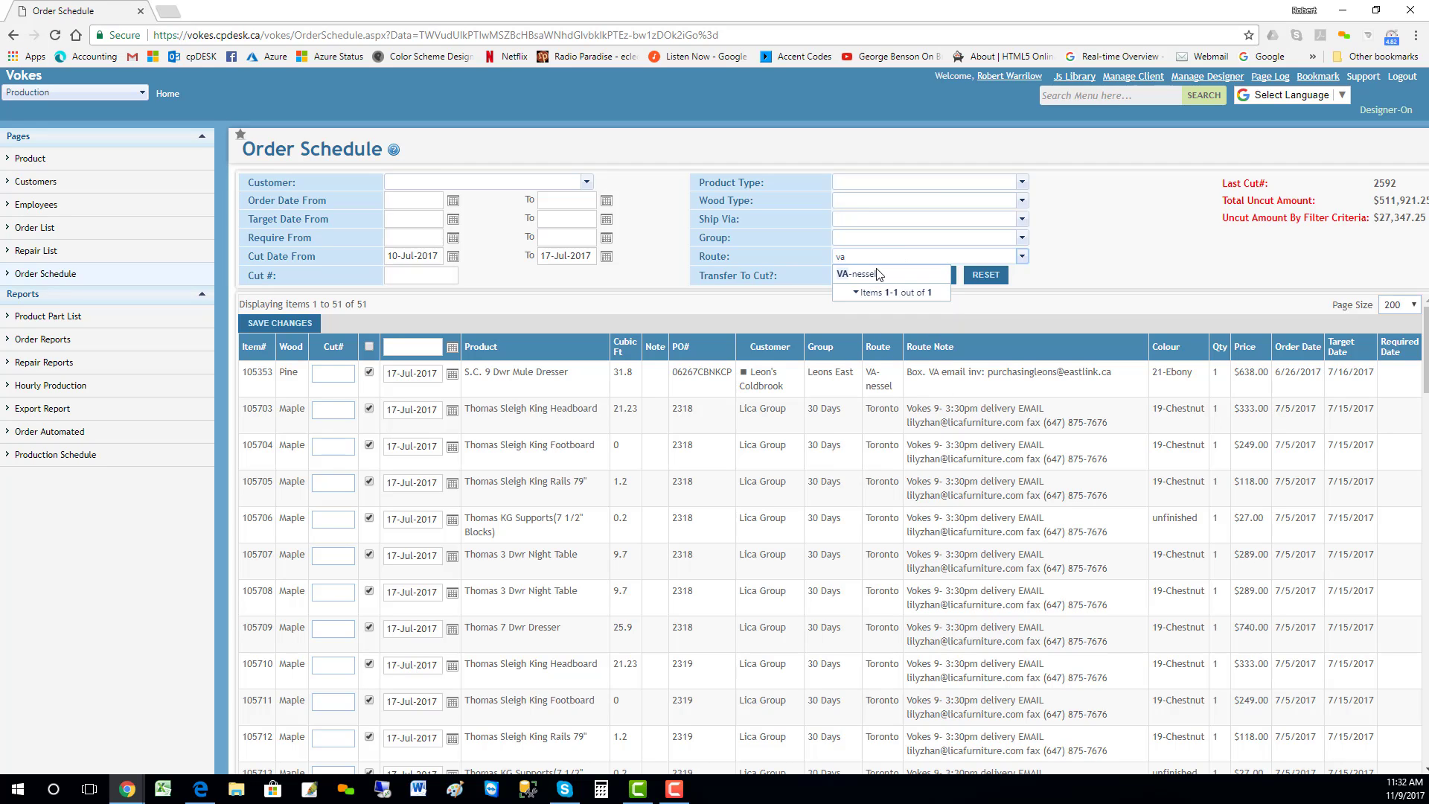
left_click(873, 274)
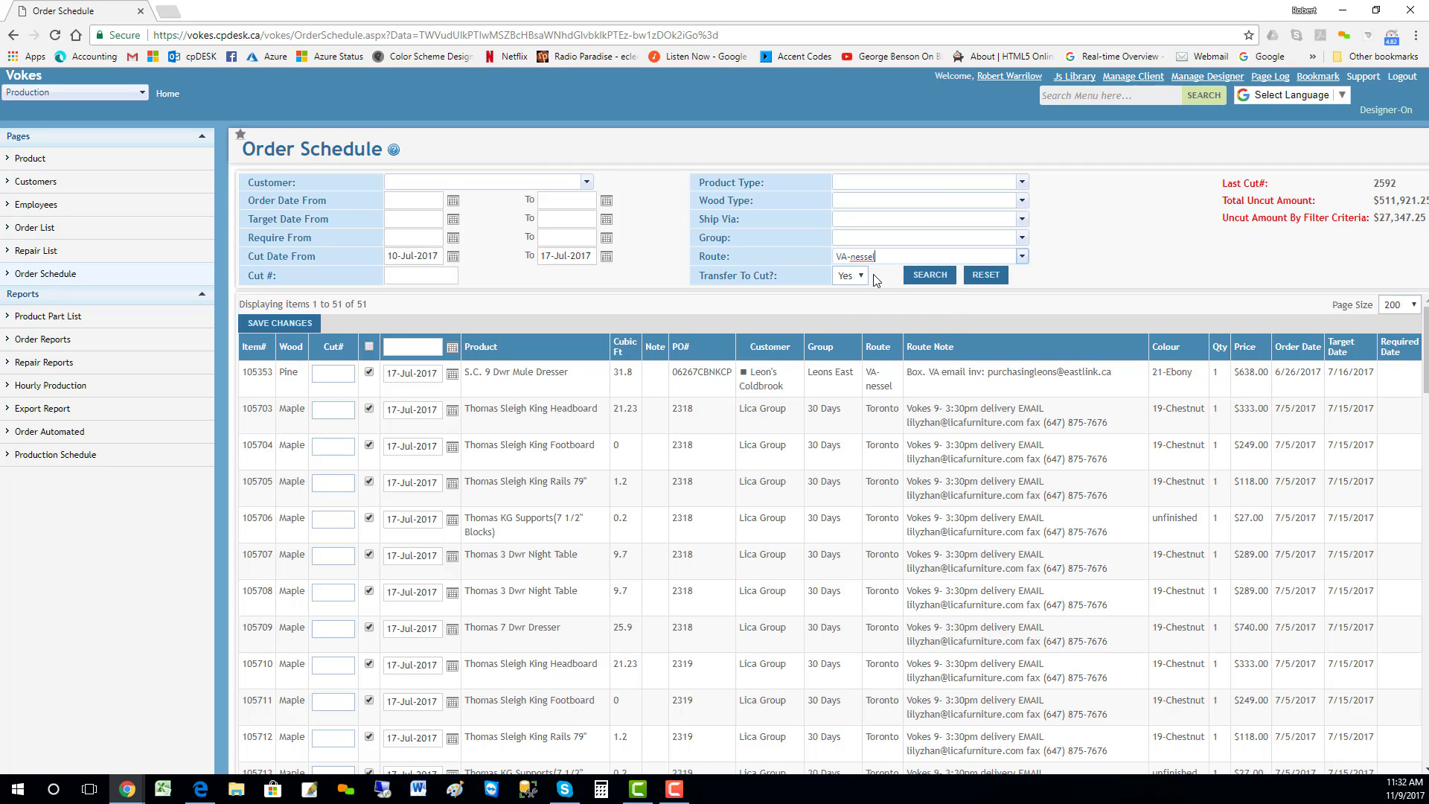
left_click(924, 279)
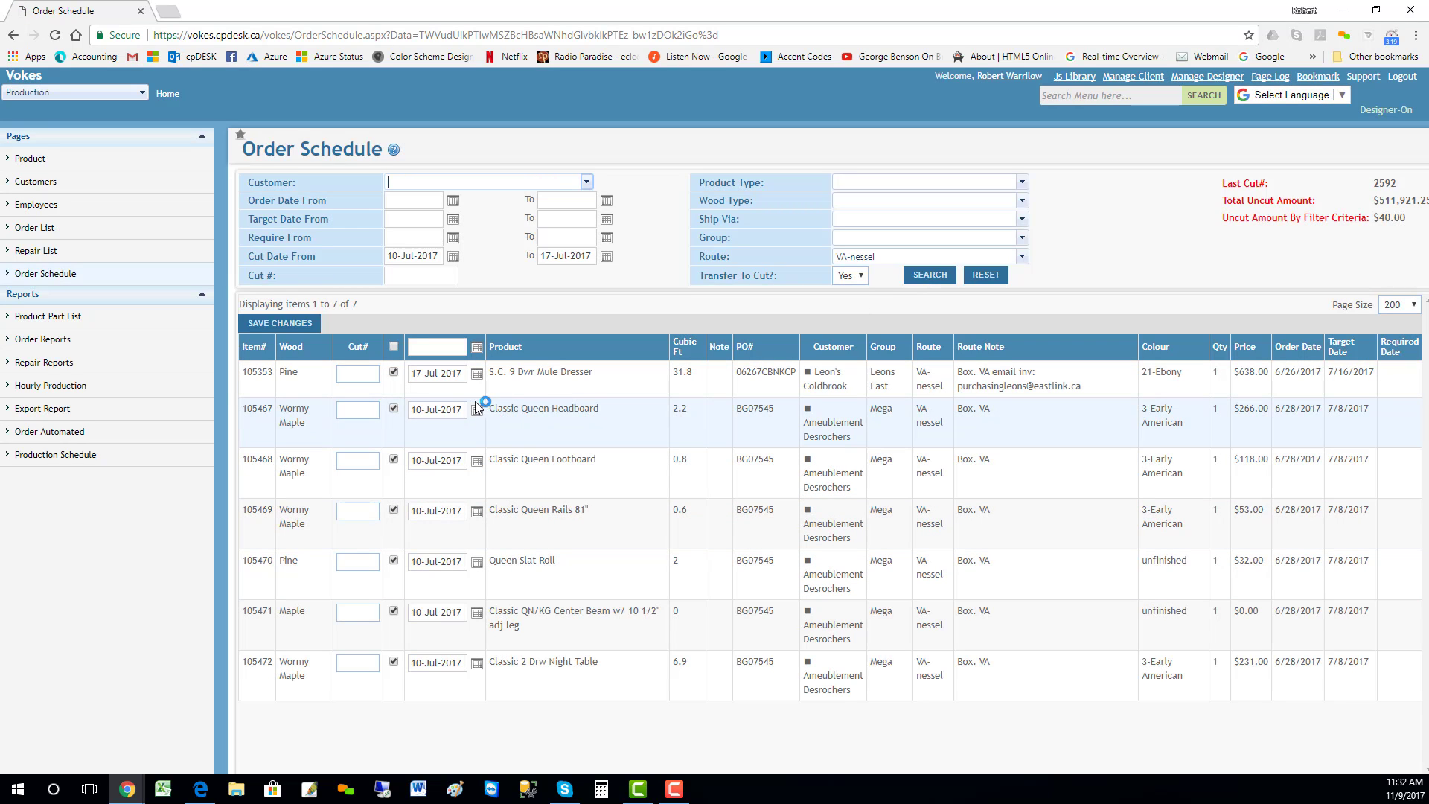
Step: Change the cut date of the S.C. 9 Dwr Mule Dresser to 10-Jul-2017 and save the changes
left_click(439, 377)
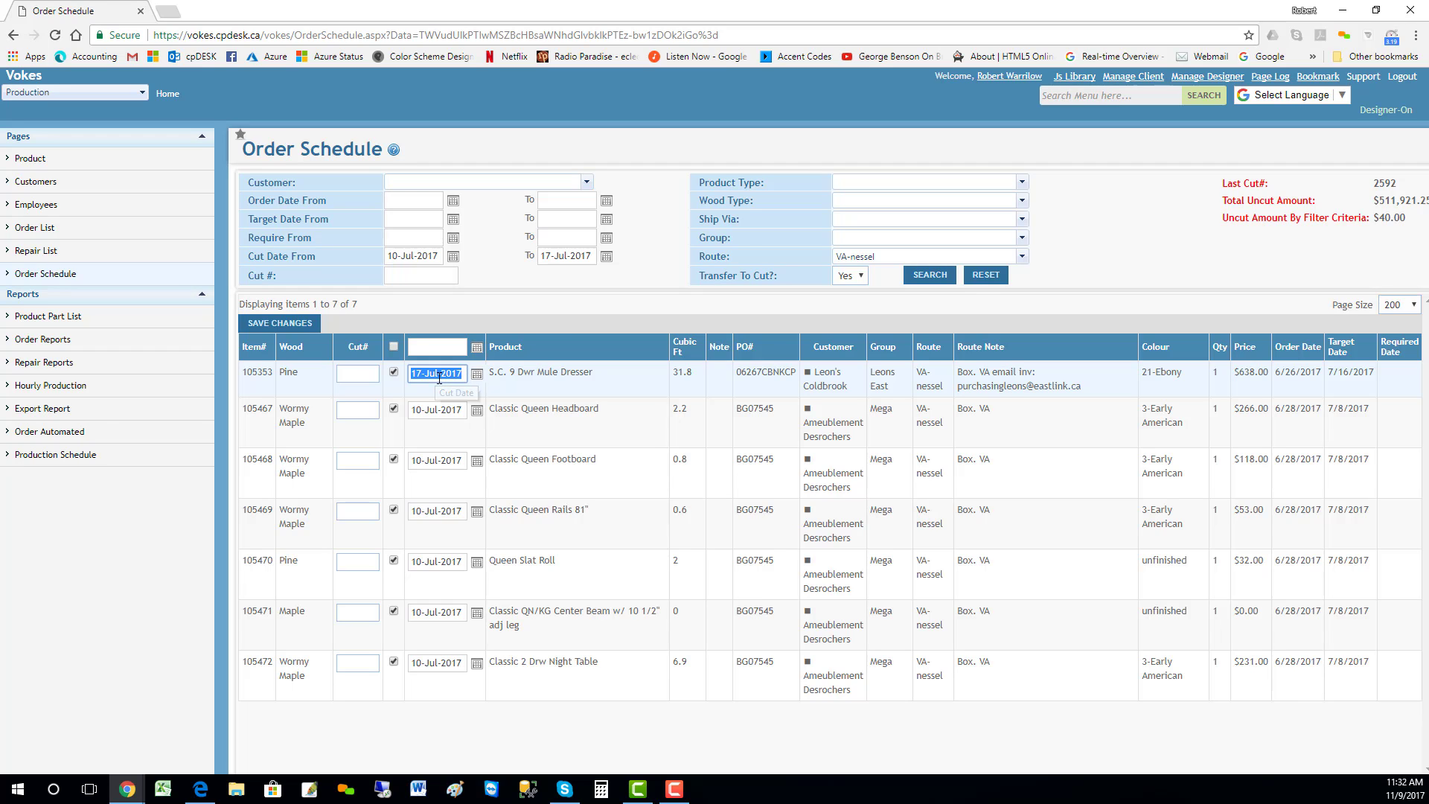
left_click(438, 407)
key("ctrl+c")
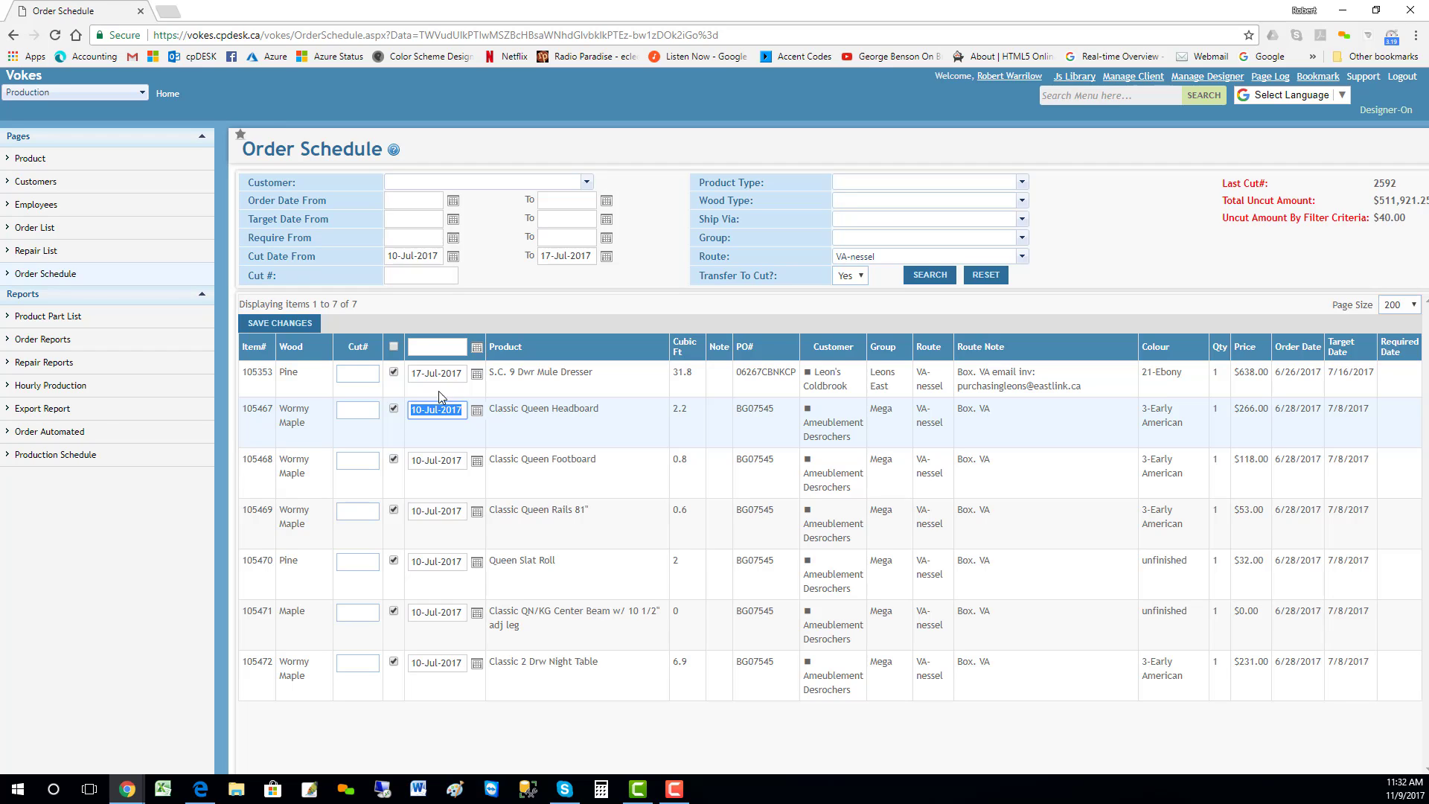
left_click(444, 372)
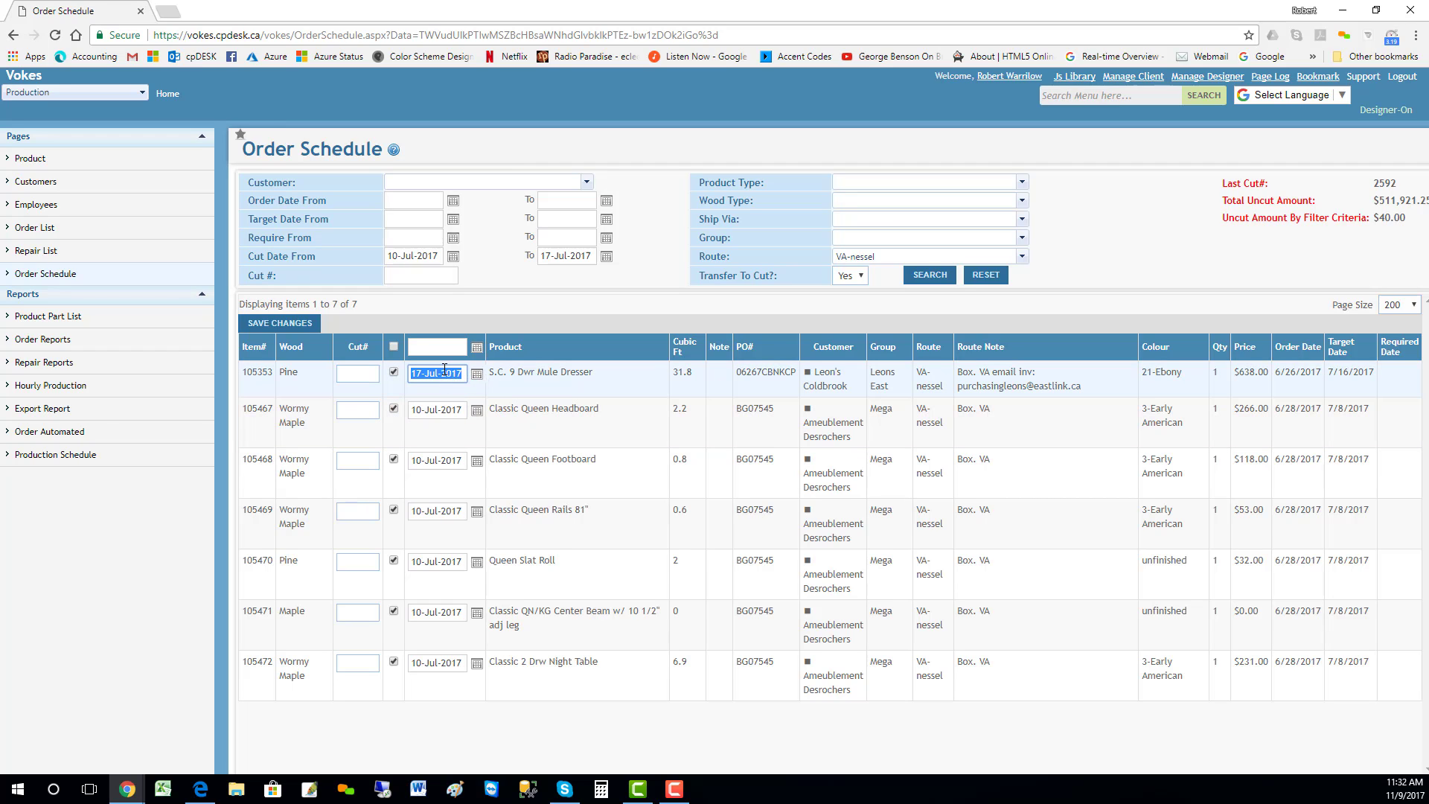
key("ctrl+v")
left_click(437, 315)
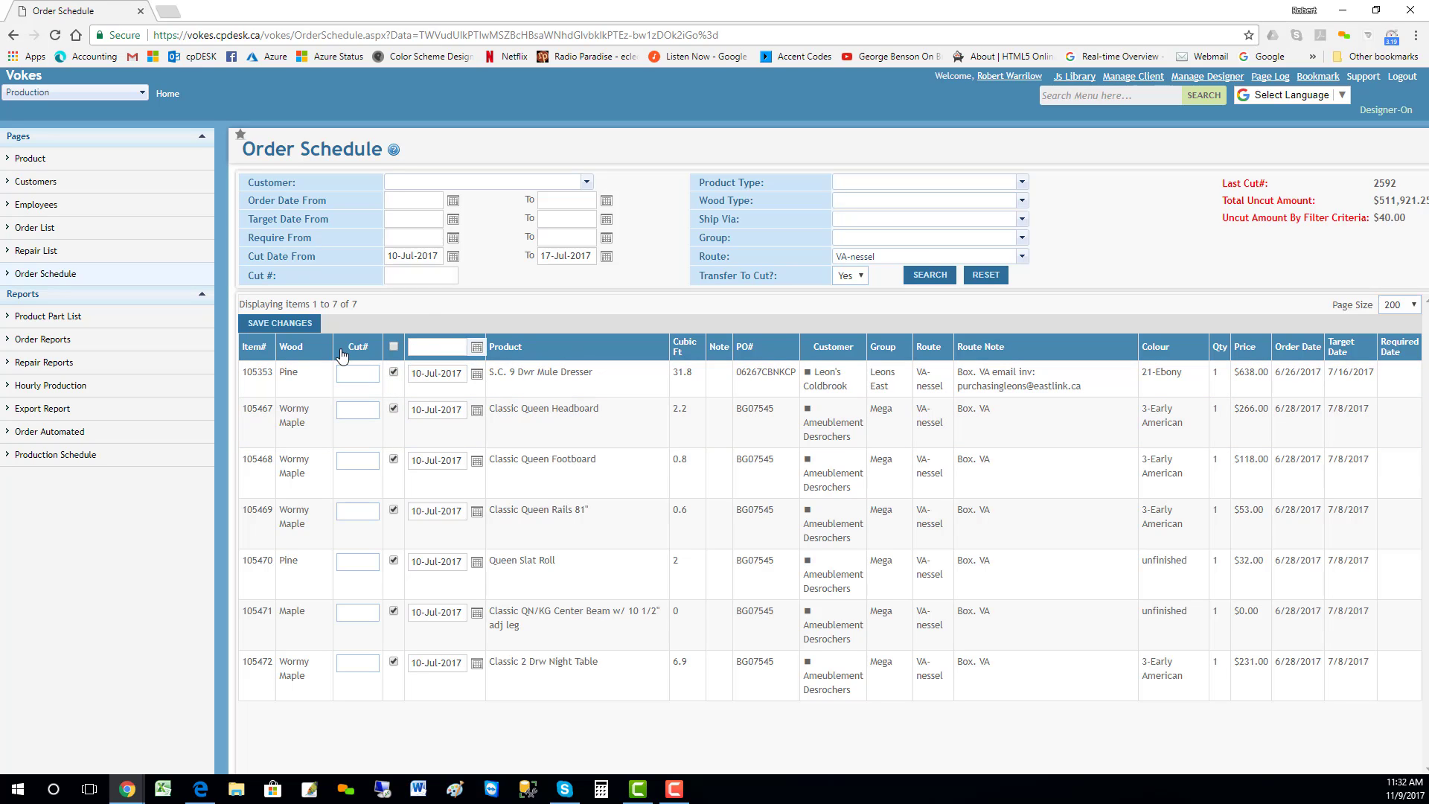
left_click(274, 324)
Step: Set the cut date filter's start to 17-Jul-2017, clear the route filter and search the order schedule
left_click(454, 256)
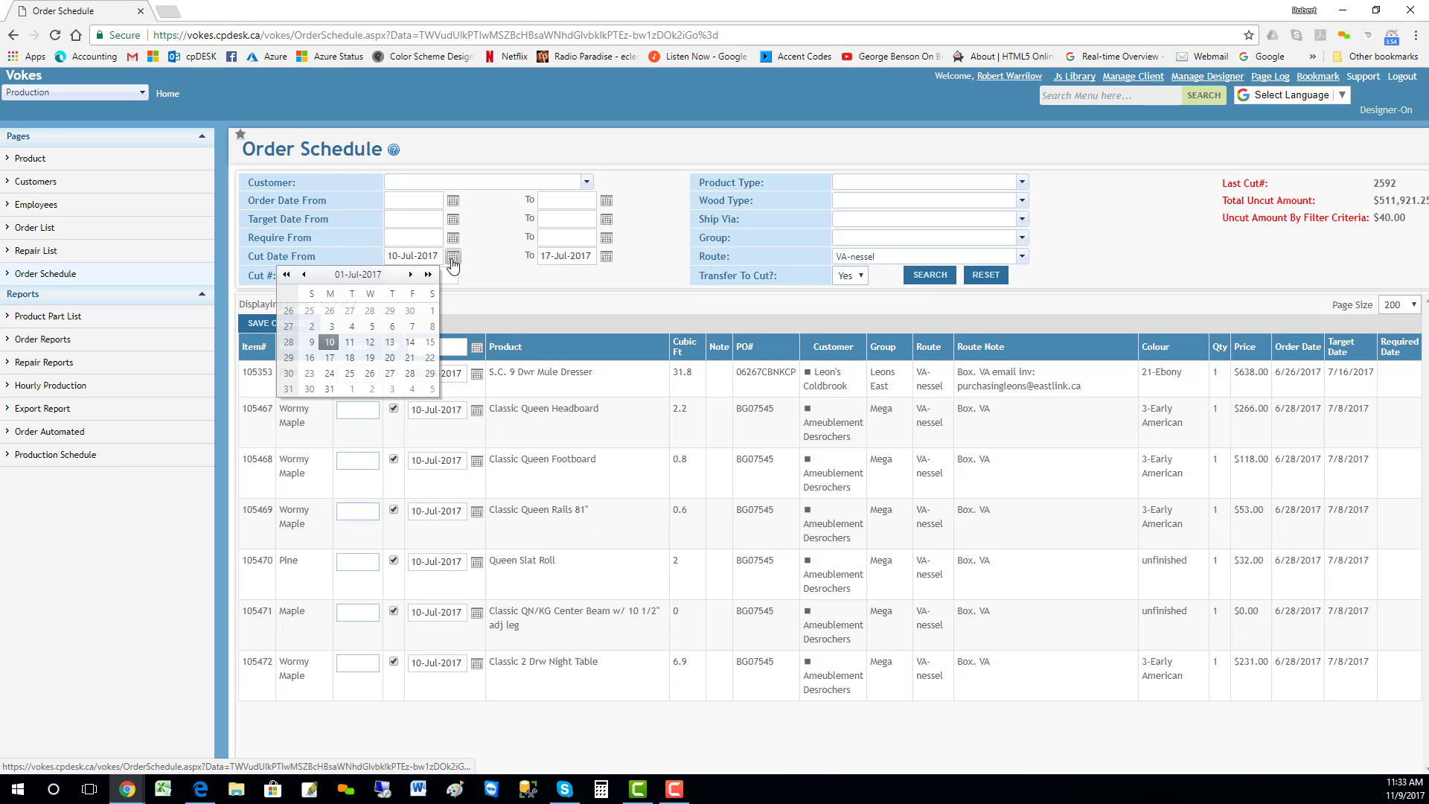
left_click(330, 358)
left_click(797, 264)
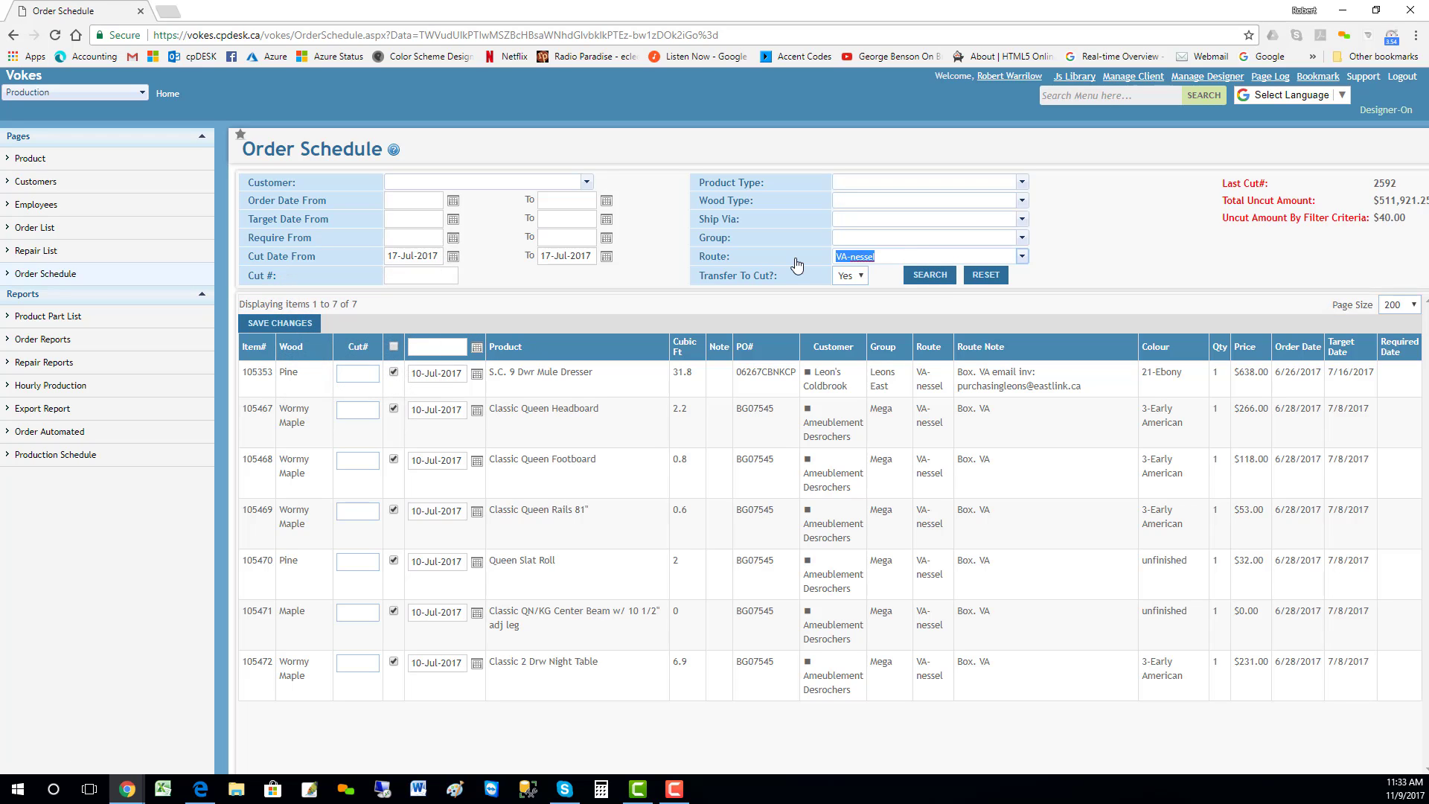
key("BackSpace")
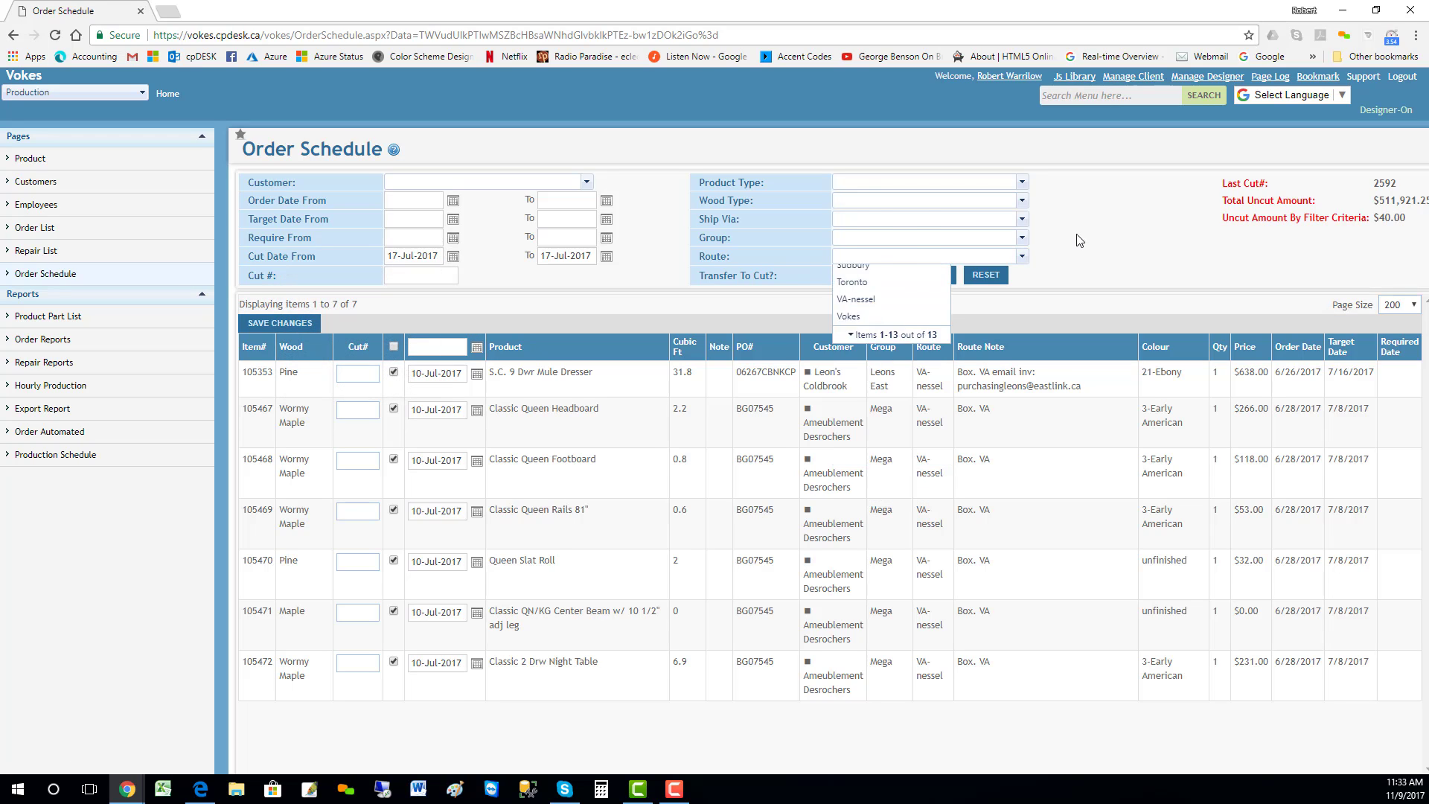
left_click(931, 275)
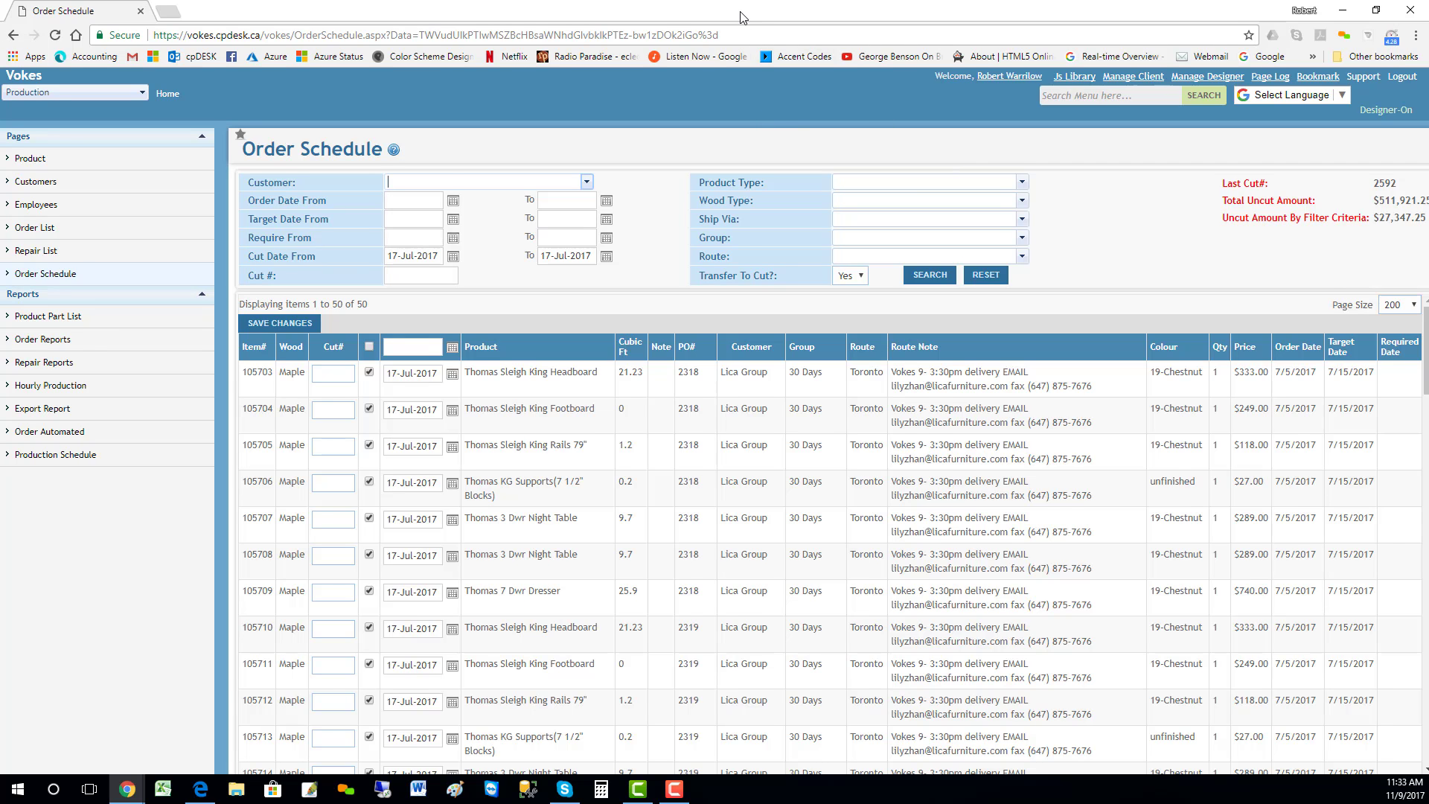
Step: Check the Production Schedule report behind the Order Schedule window and review the routes of the 17-Jul-2017 order items
left_click_drag(743, 11, 0, 415)
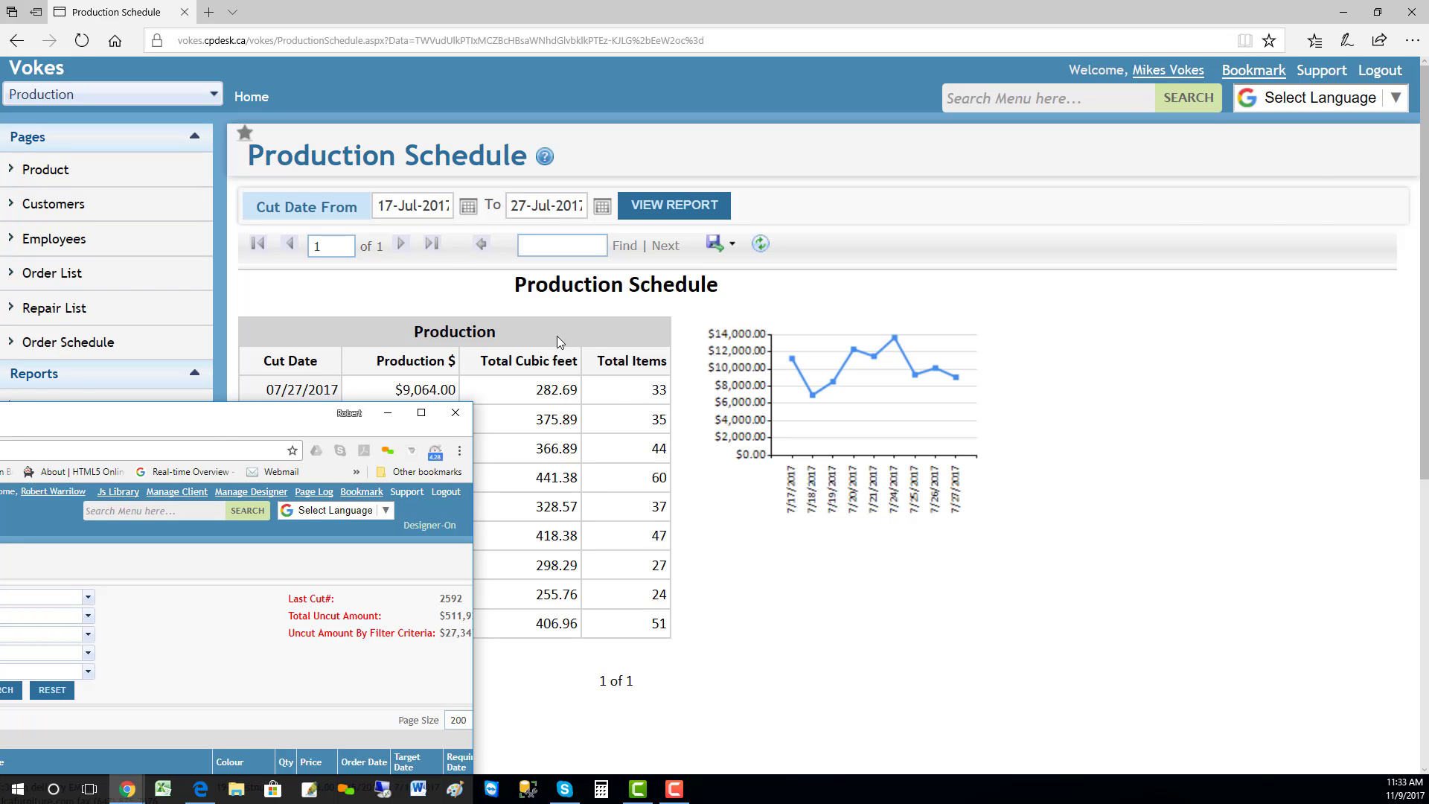
left_click_drag(556, 337, 1085, 2)
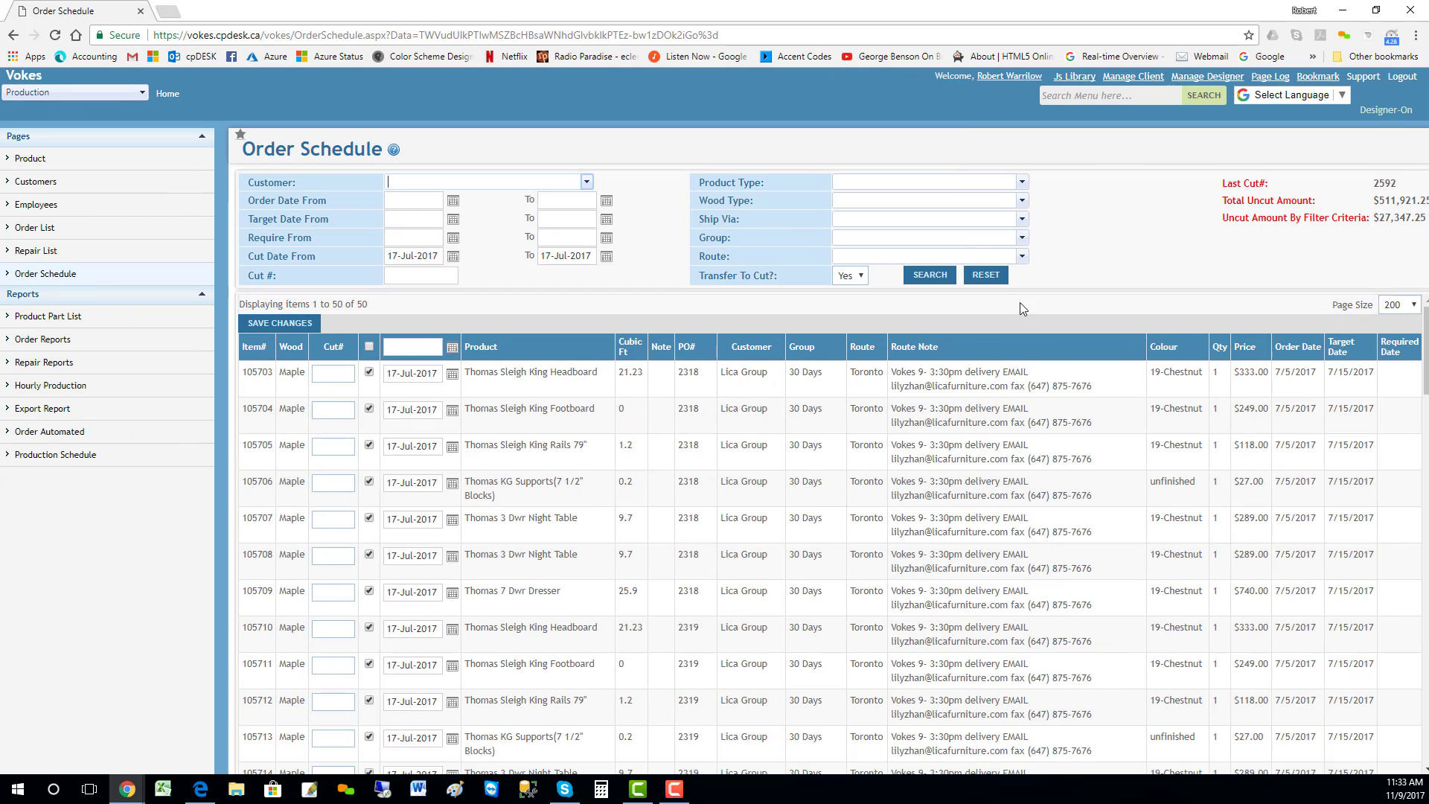
scroll(1025, 368, "down", 4)
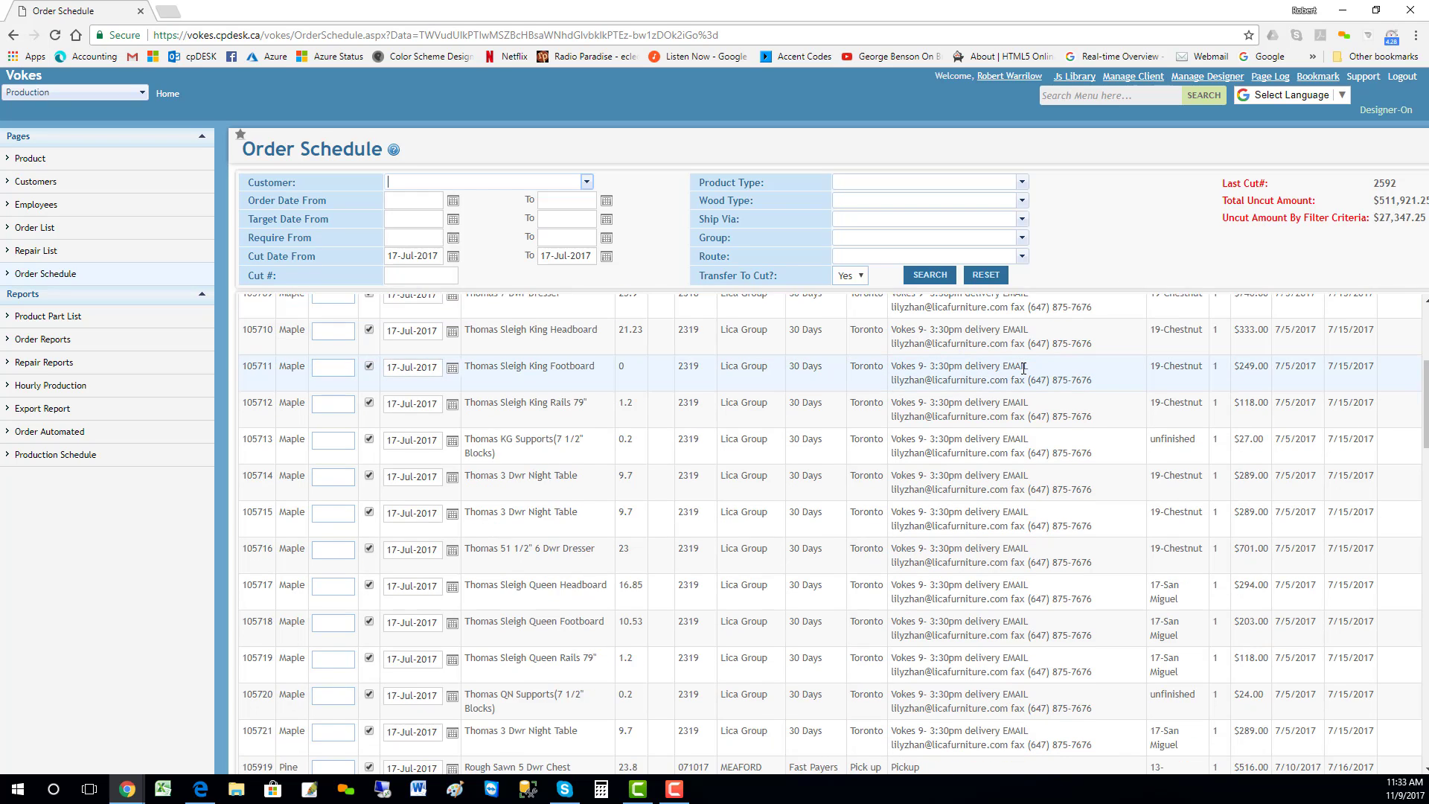
scroll(1024, 368, "down", 6)
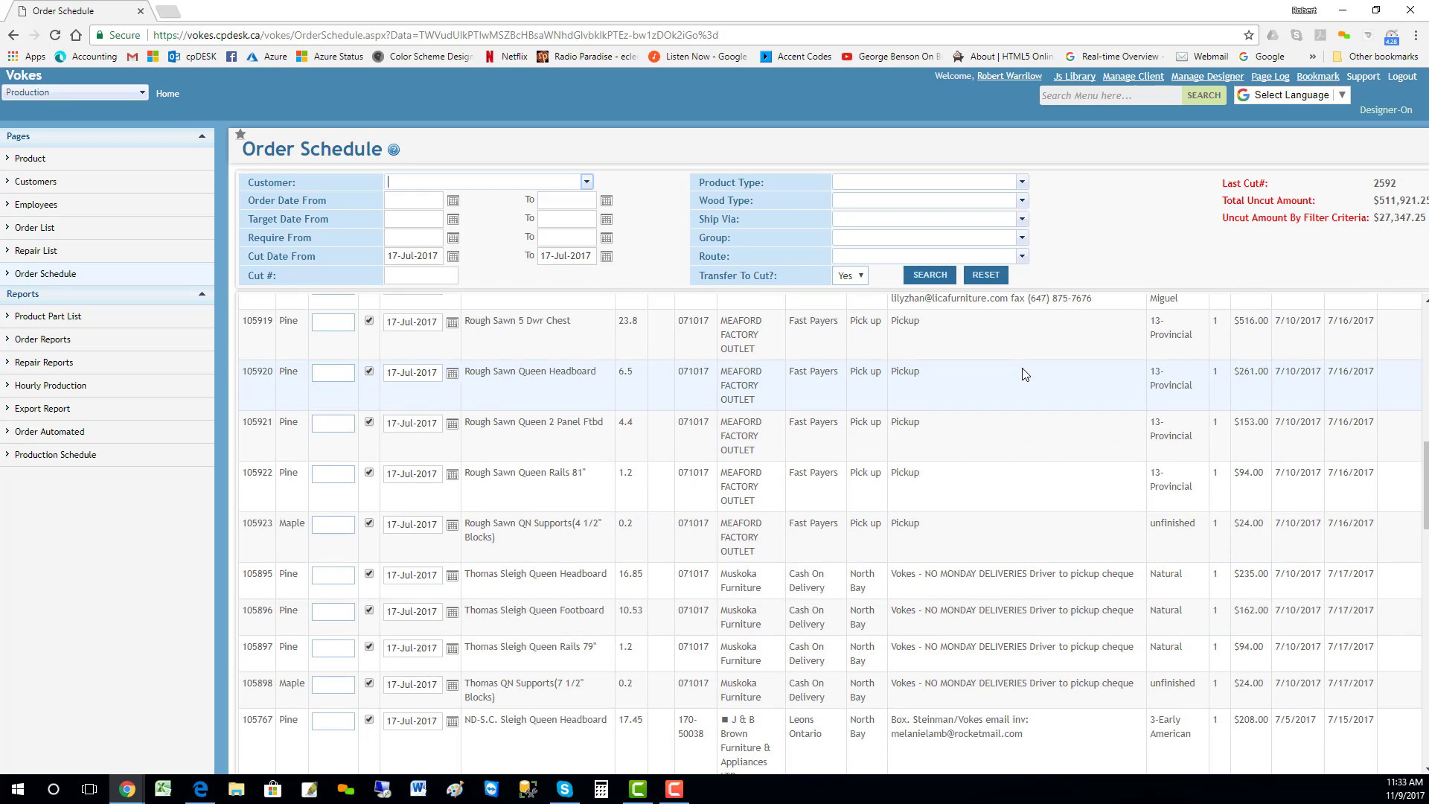
scroll(1024, 374, "up", 1)
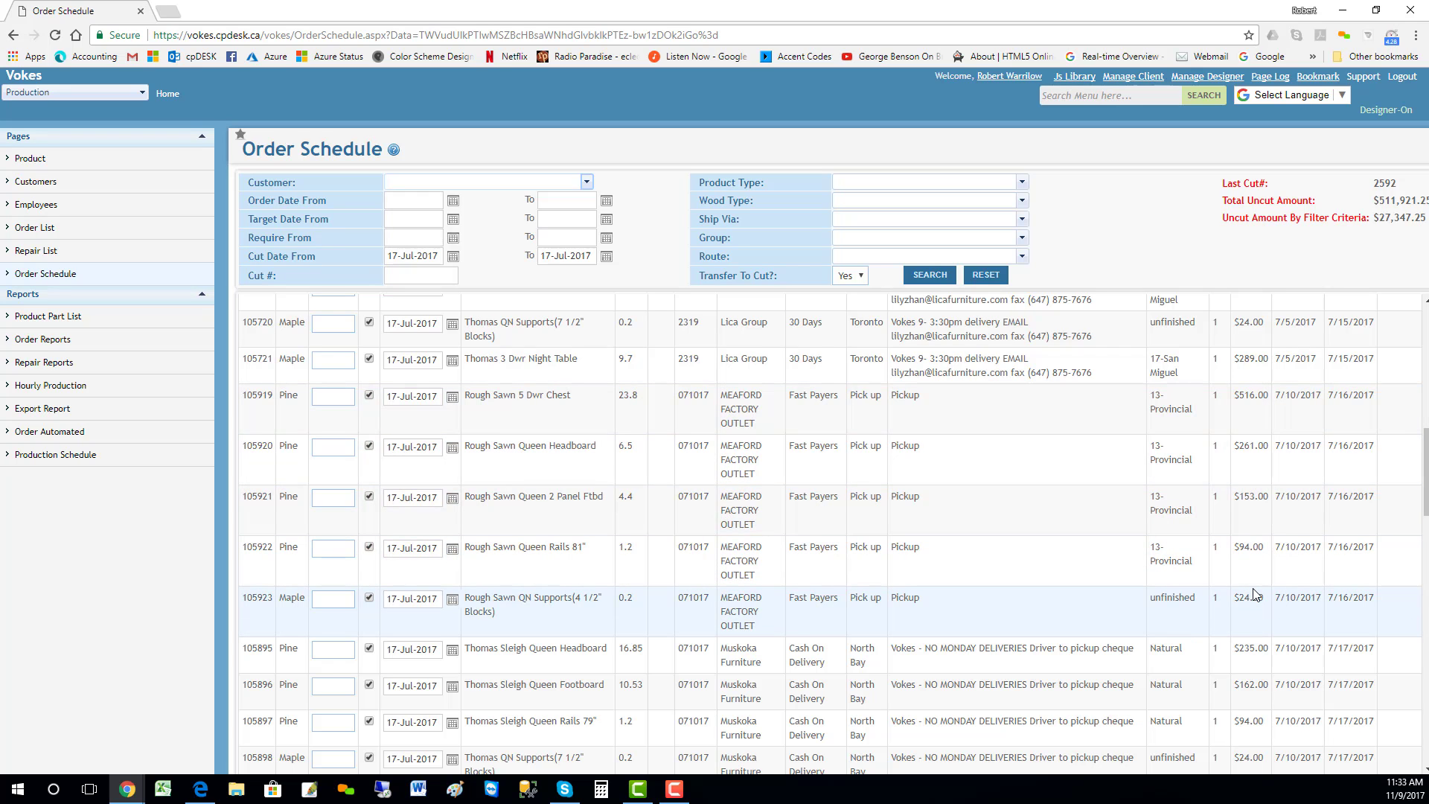
scroll(1087, 420, "up", 9)
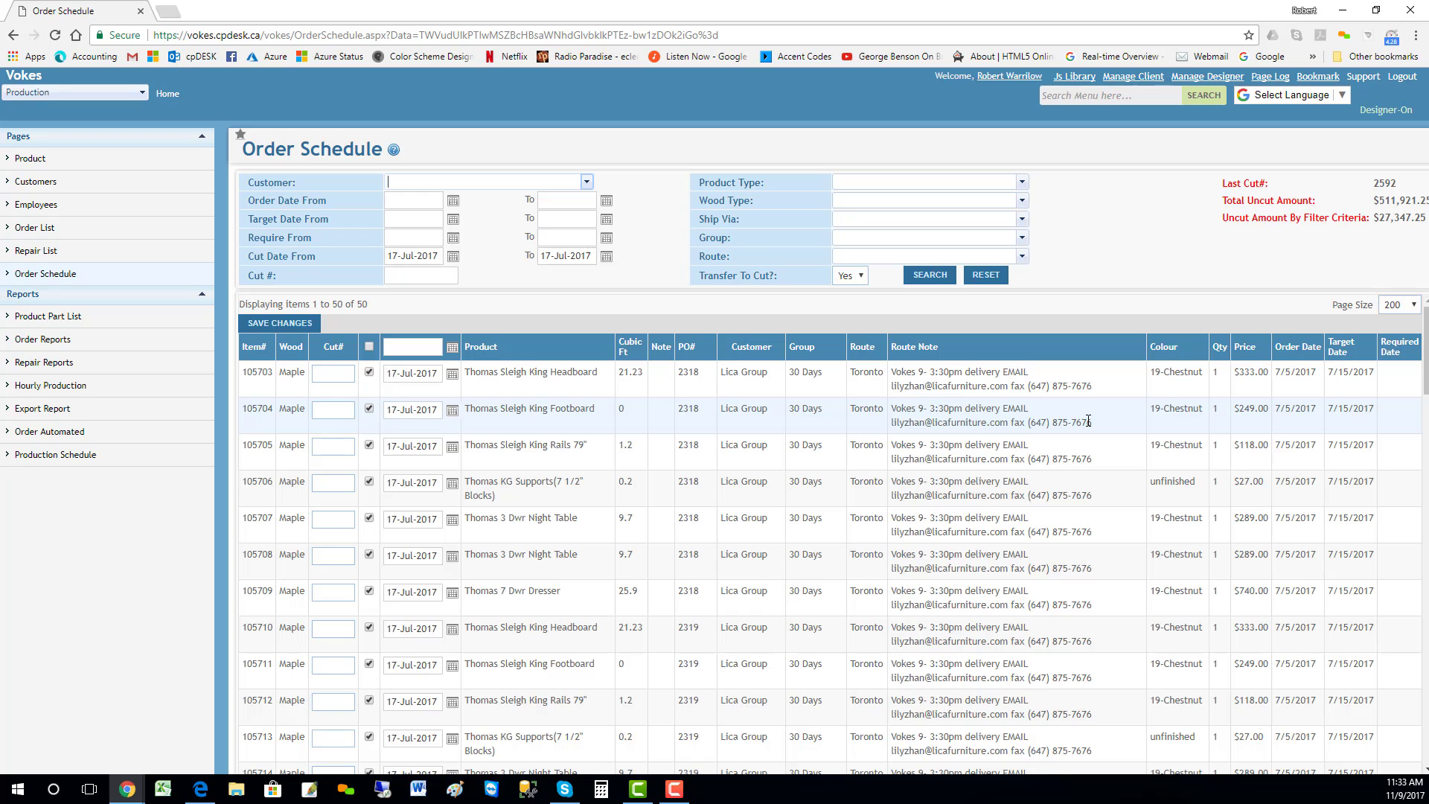
scroll(1087, 420, "down", 5)
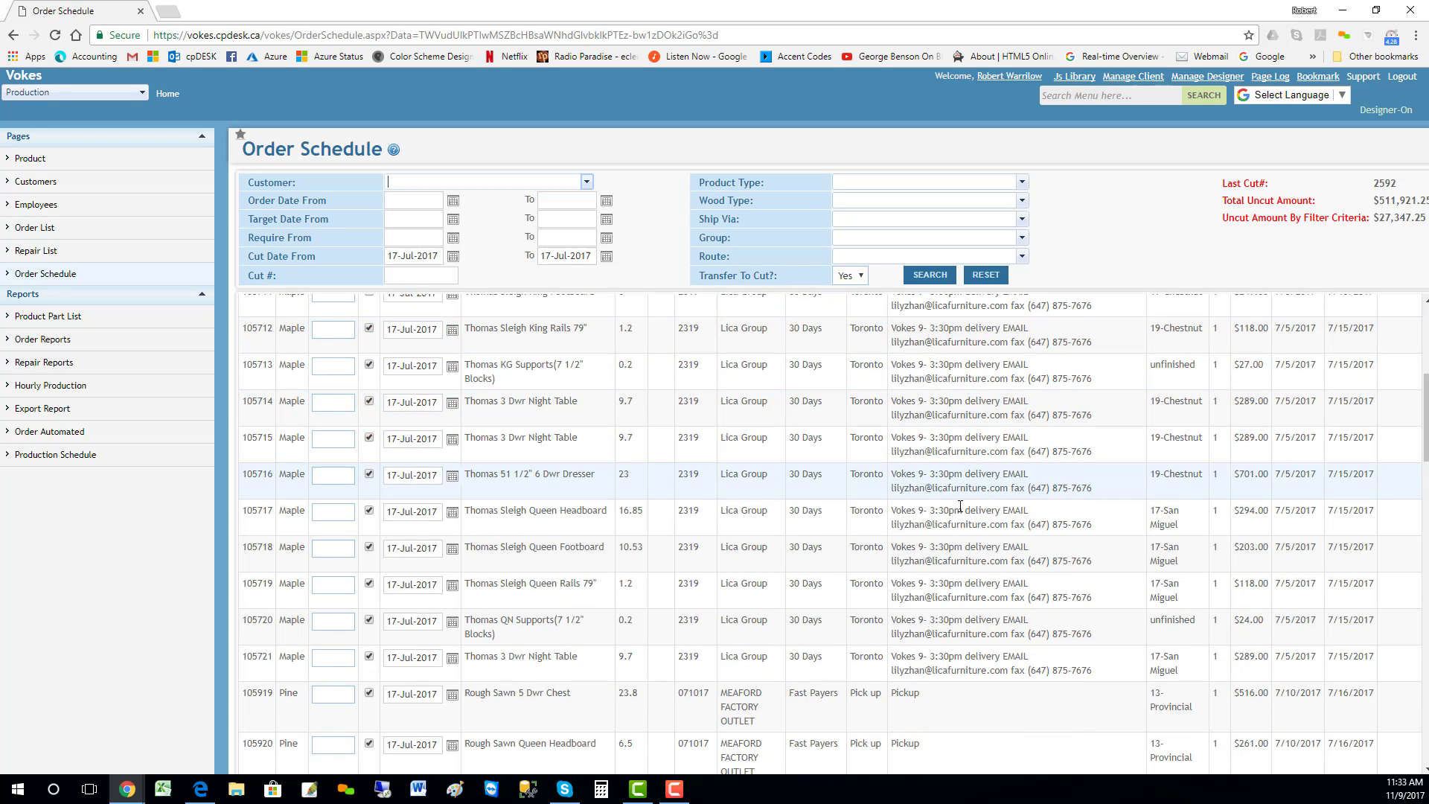
scroll(899, 394, "up", 2)
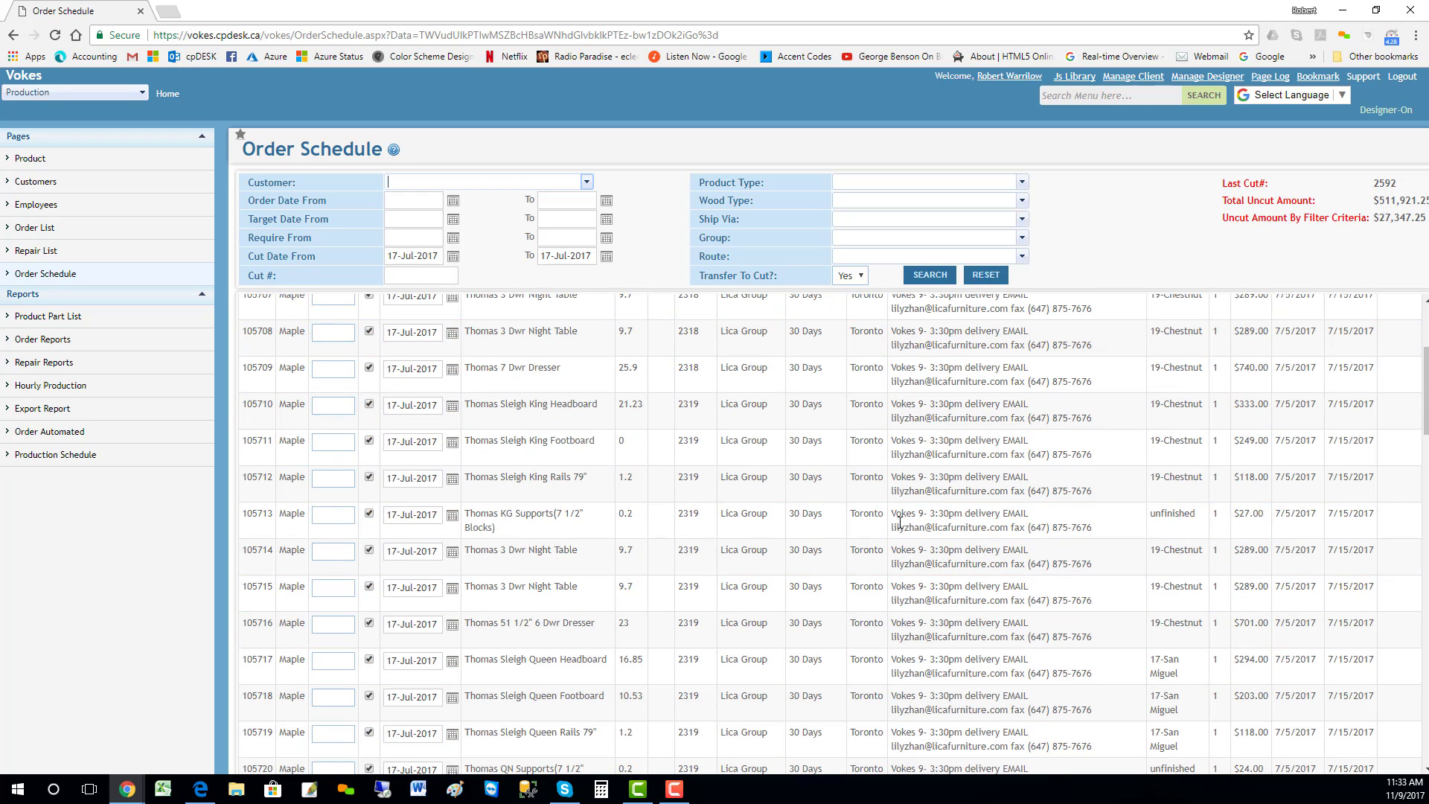
Step: Filter the 17-Jul-2017 order schedule to the Pick up route
left_click(1024, 260)
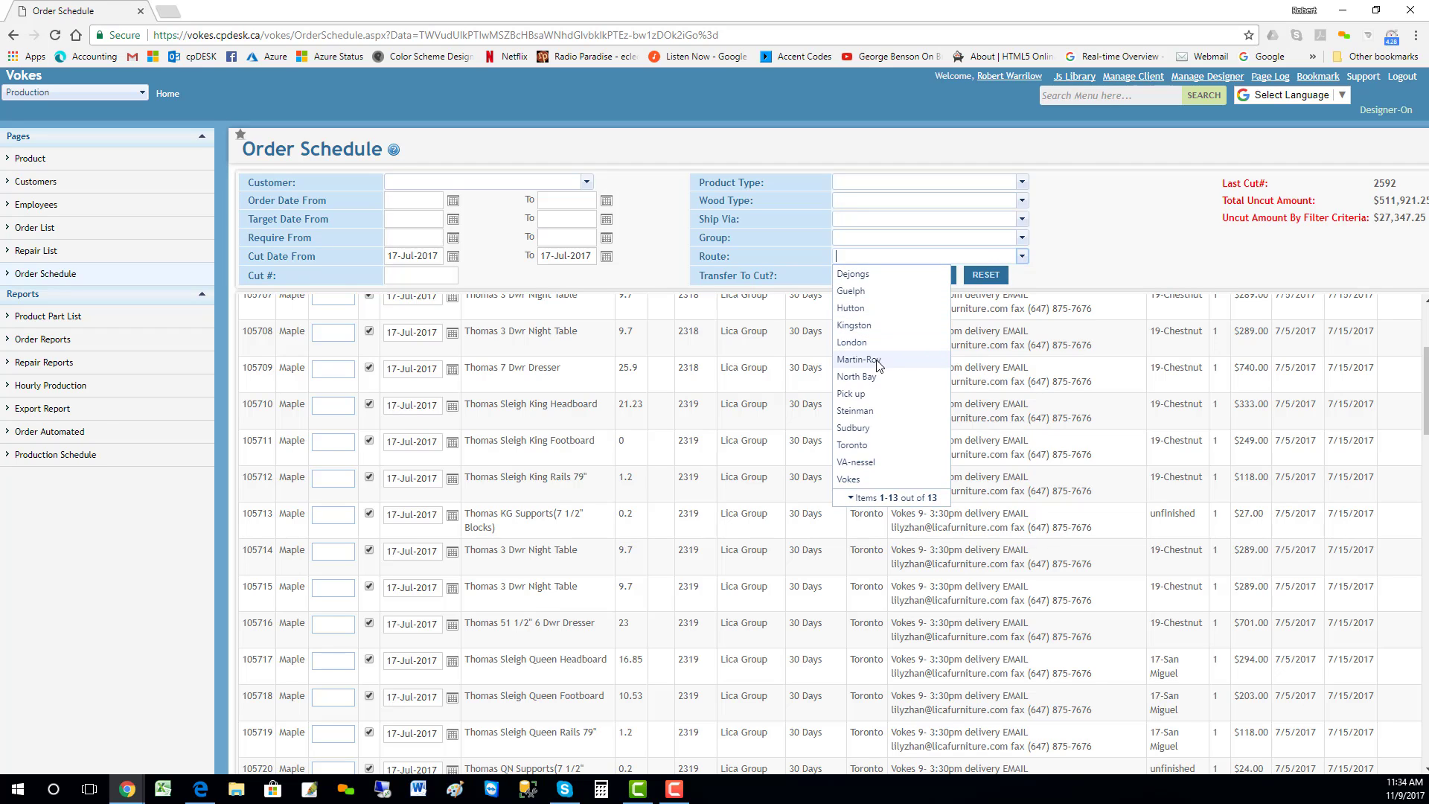
left_click(852, 393)
left_click(937, 283)
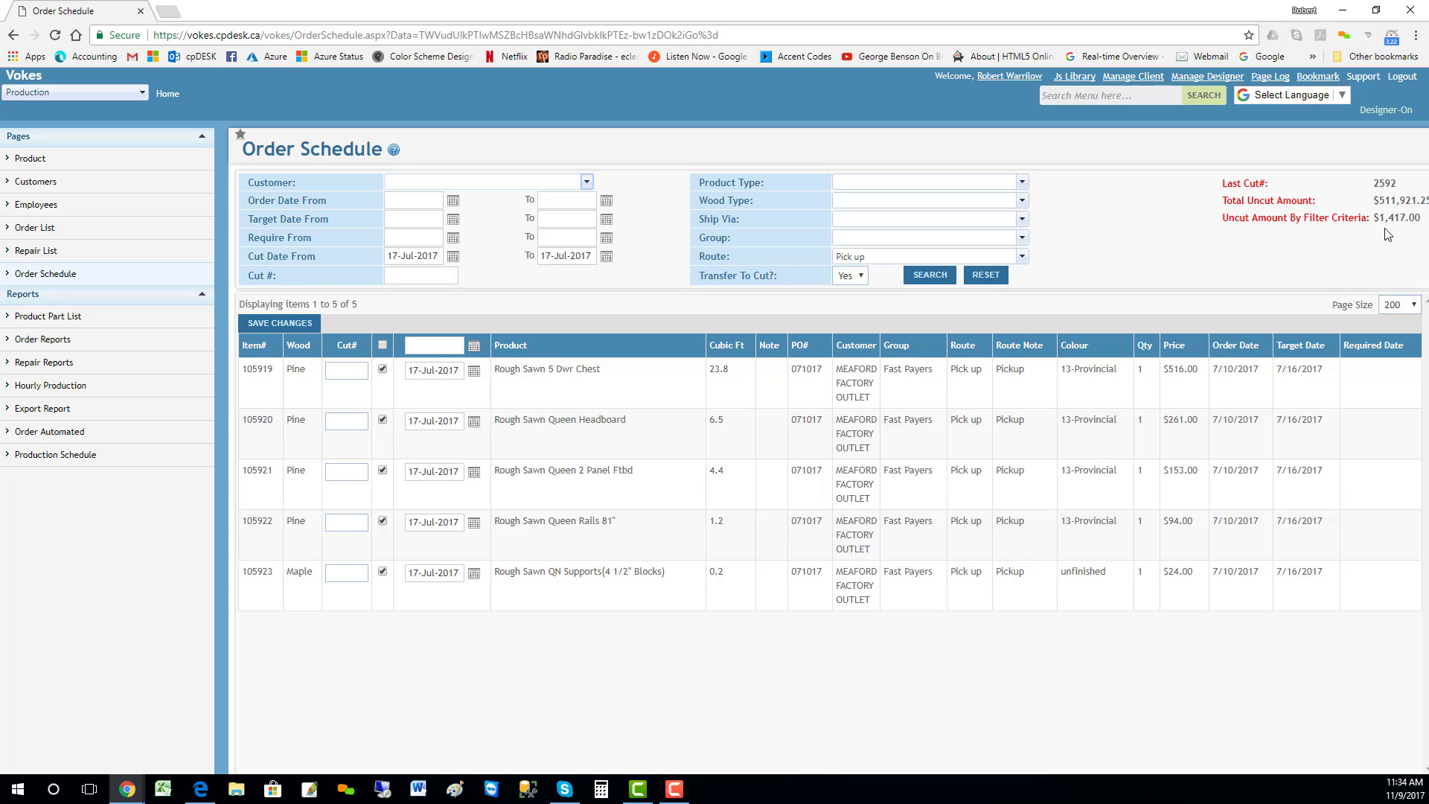
Step: Set the cut date of all listed Pick up items to 18-Jul-2017 and save the changes
left_click(435, 341)
type("jul 18")
key("Return")
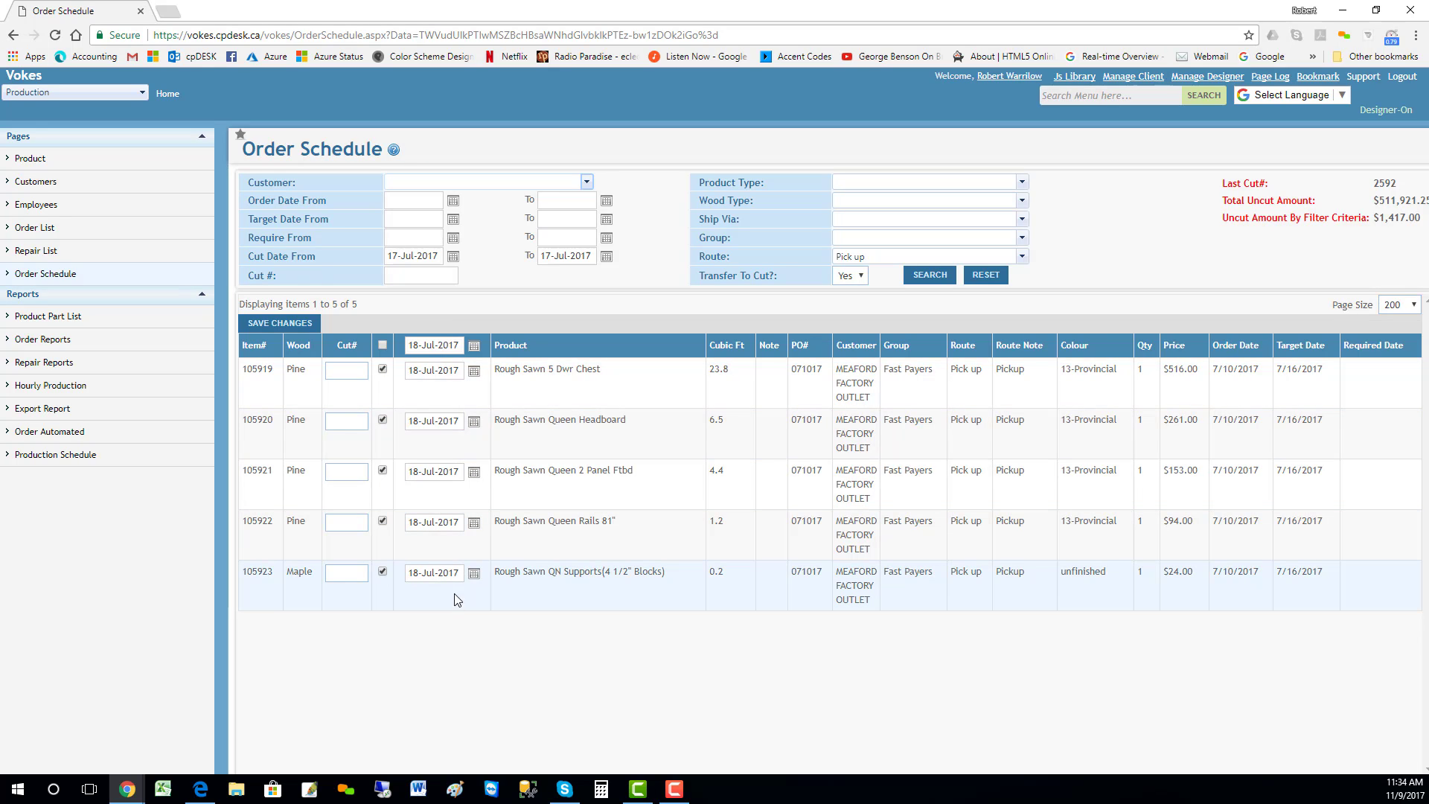
left_click(299, 323)
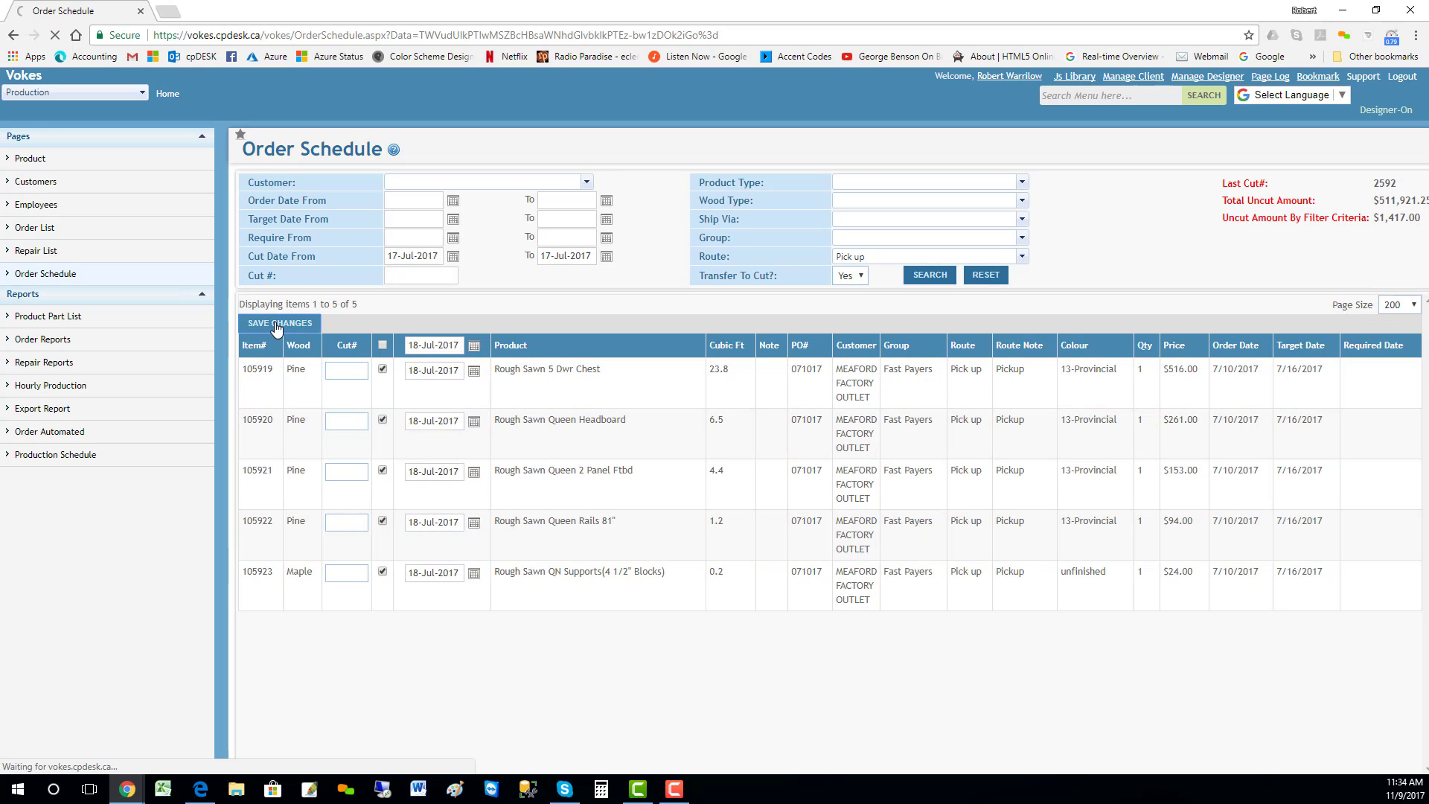
Step: Clear the route filter in the Order Schedule and search all items with the 17-Jul-2017 cut date
left_click(1345, 18)
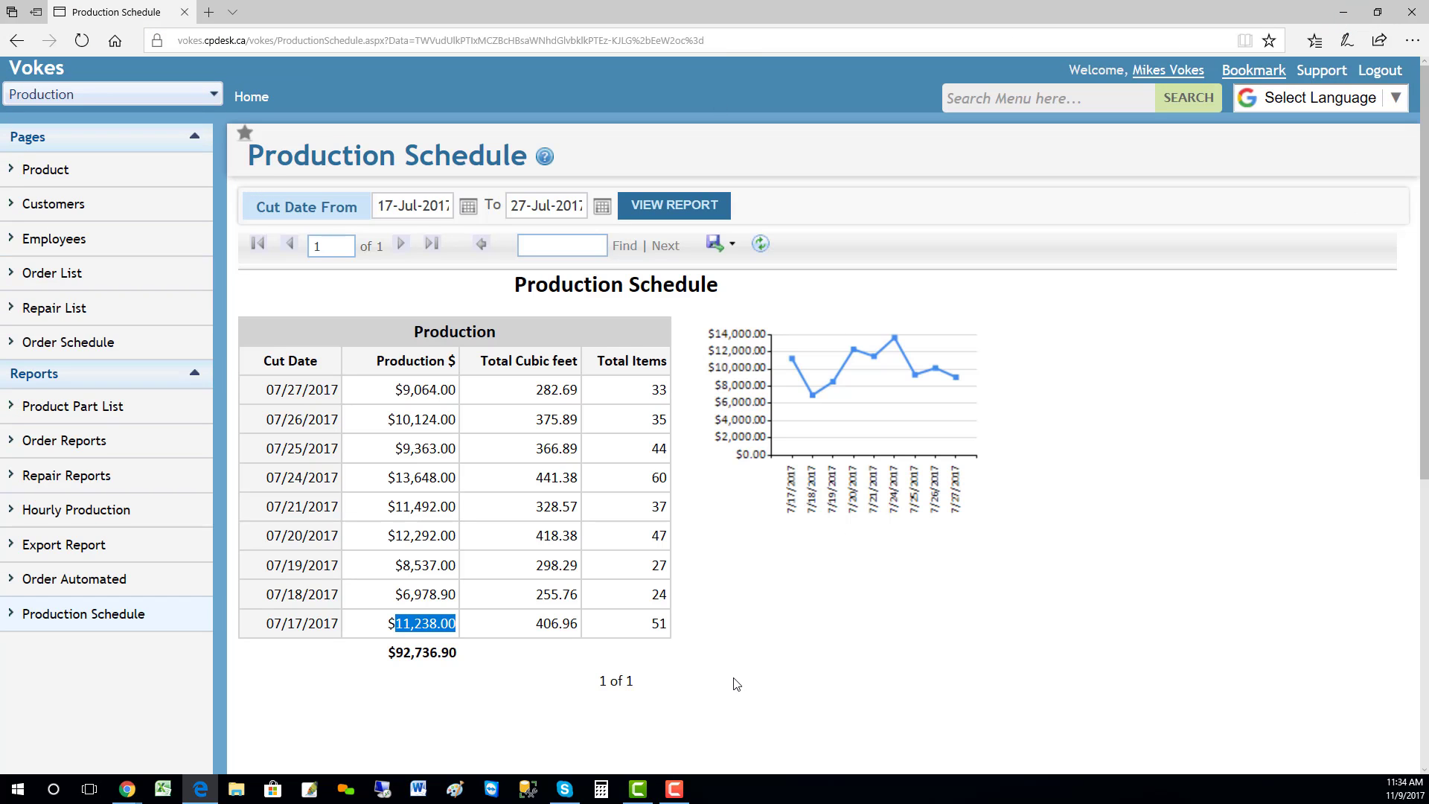
left_click(128, 789)
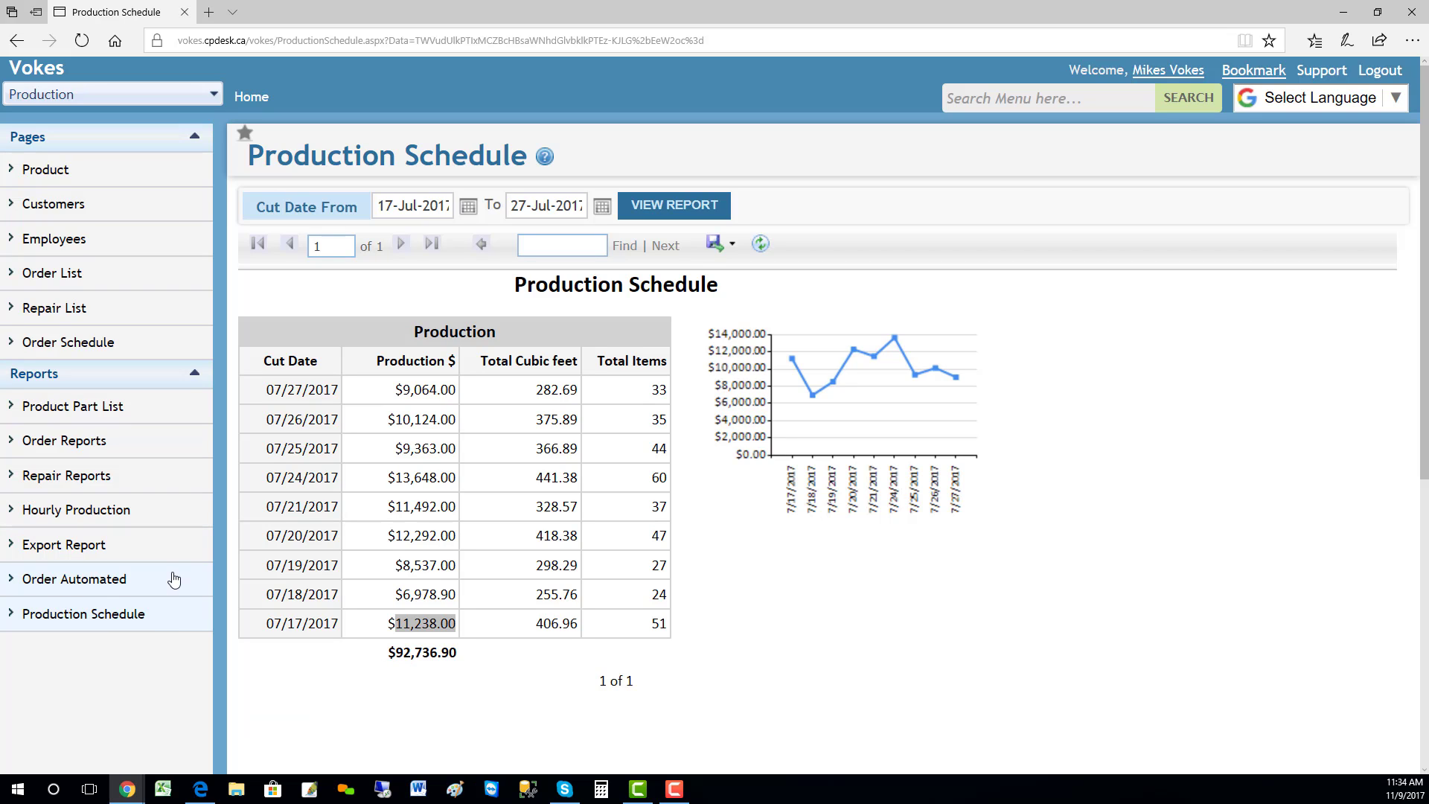
left_click_drag(208, 195, 484, 1)
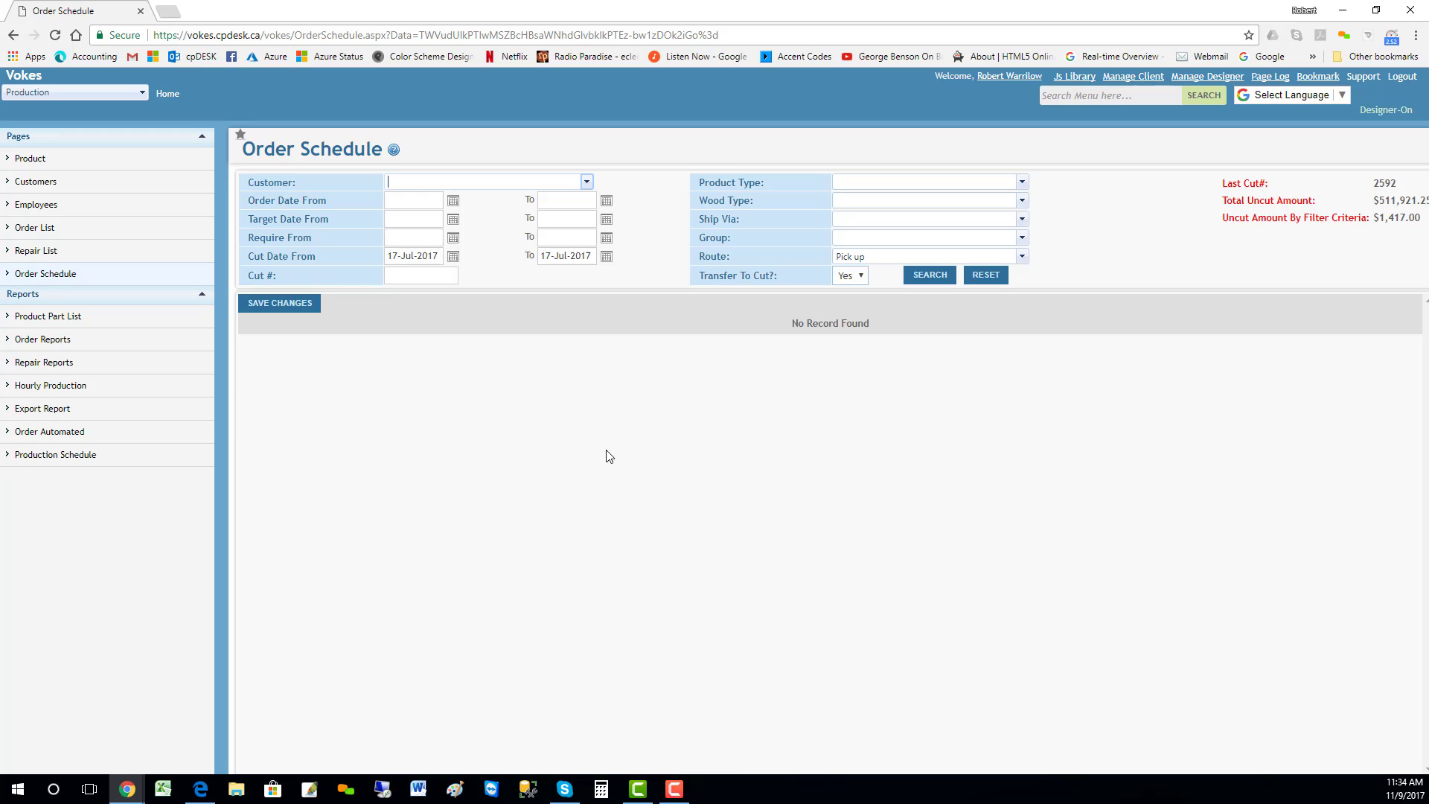
left_click(832, 257)
key("BackSpace")
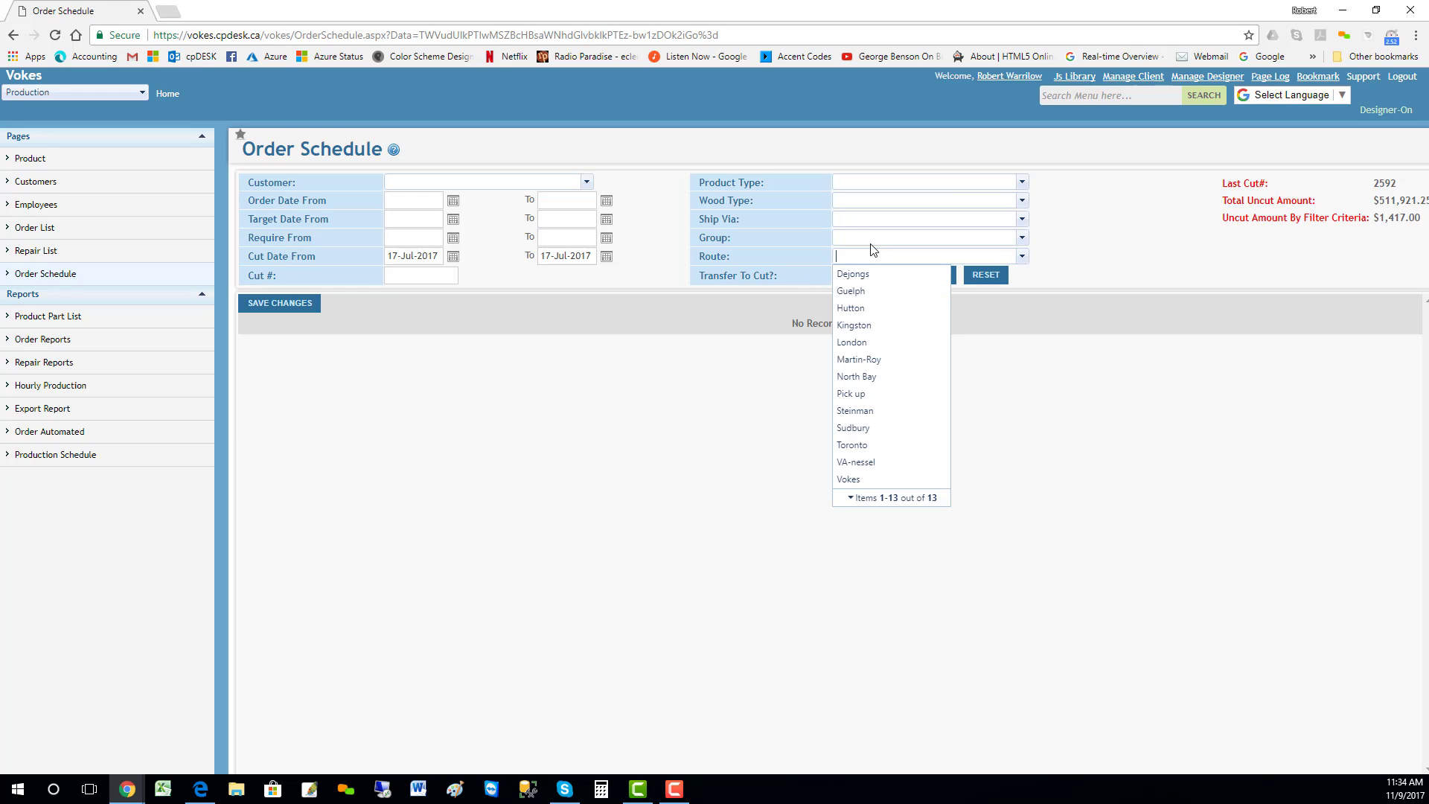
left_click(1103, 269)
left_click(918, 279)
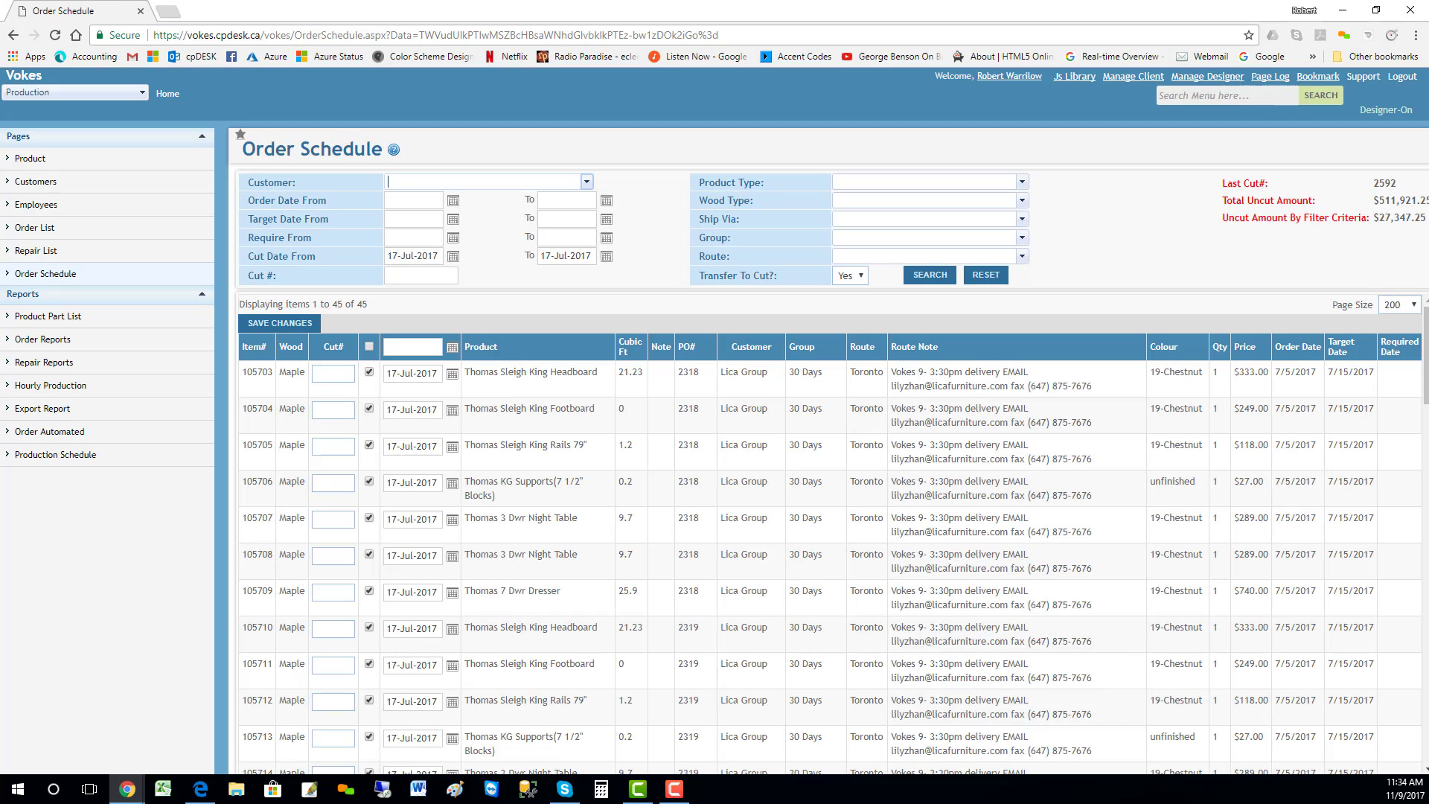
Step: Switch to the Production Schedule report, refresh it, and rerun it with the cut date range extended to 03-Aug-2017
left_click(1345, 10)
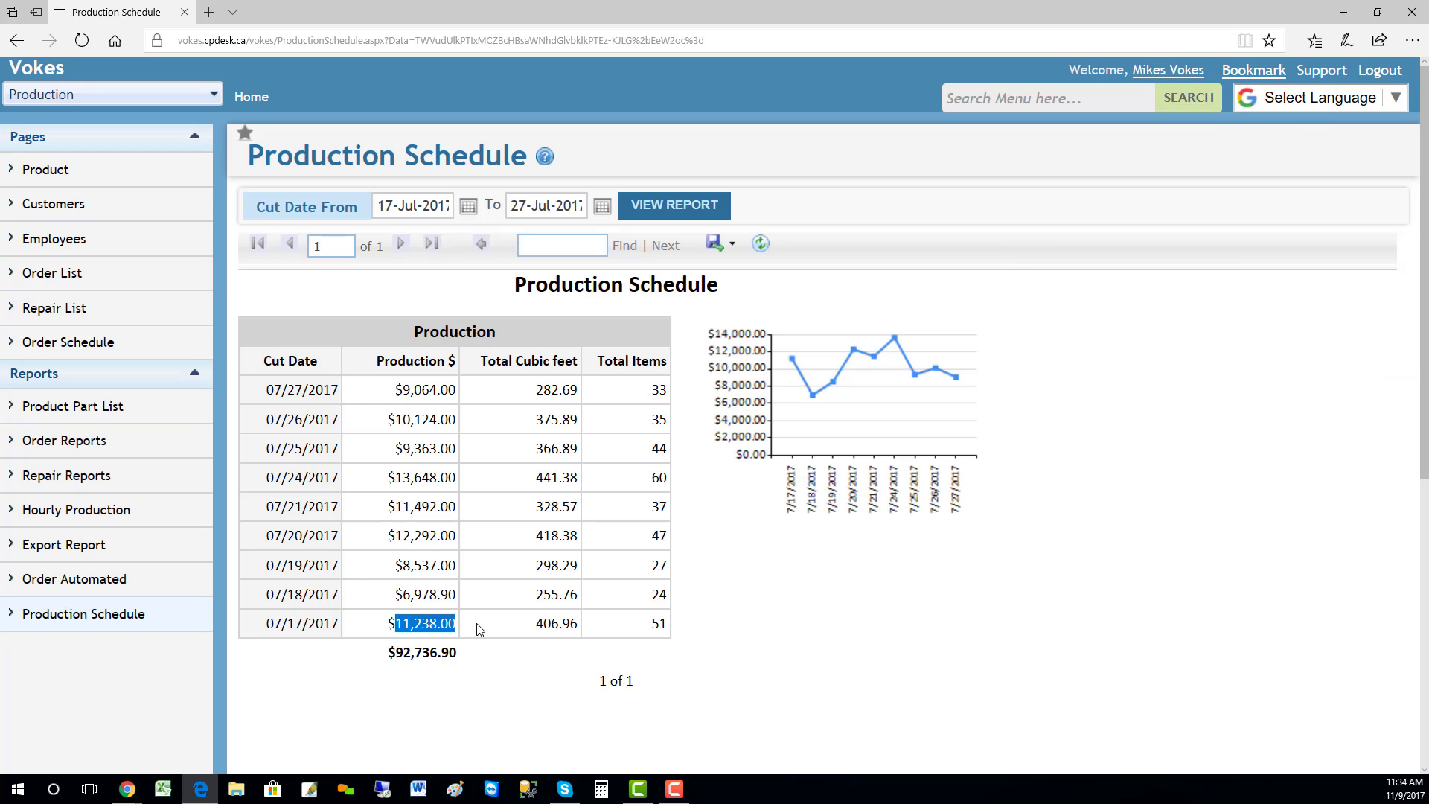
left_click(685, 211)
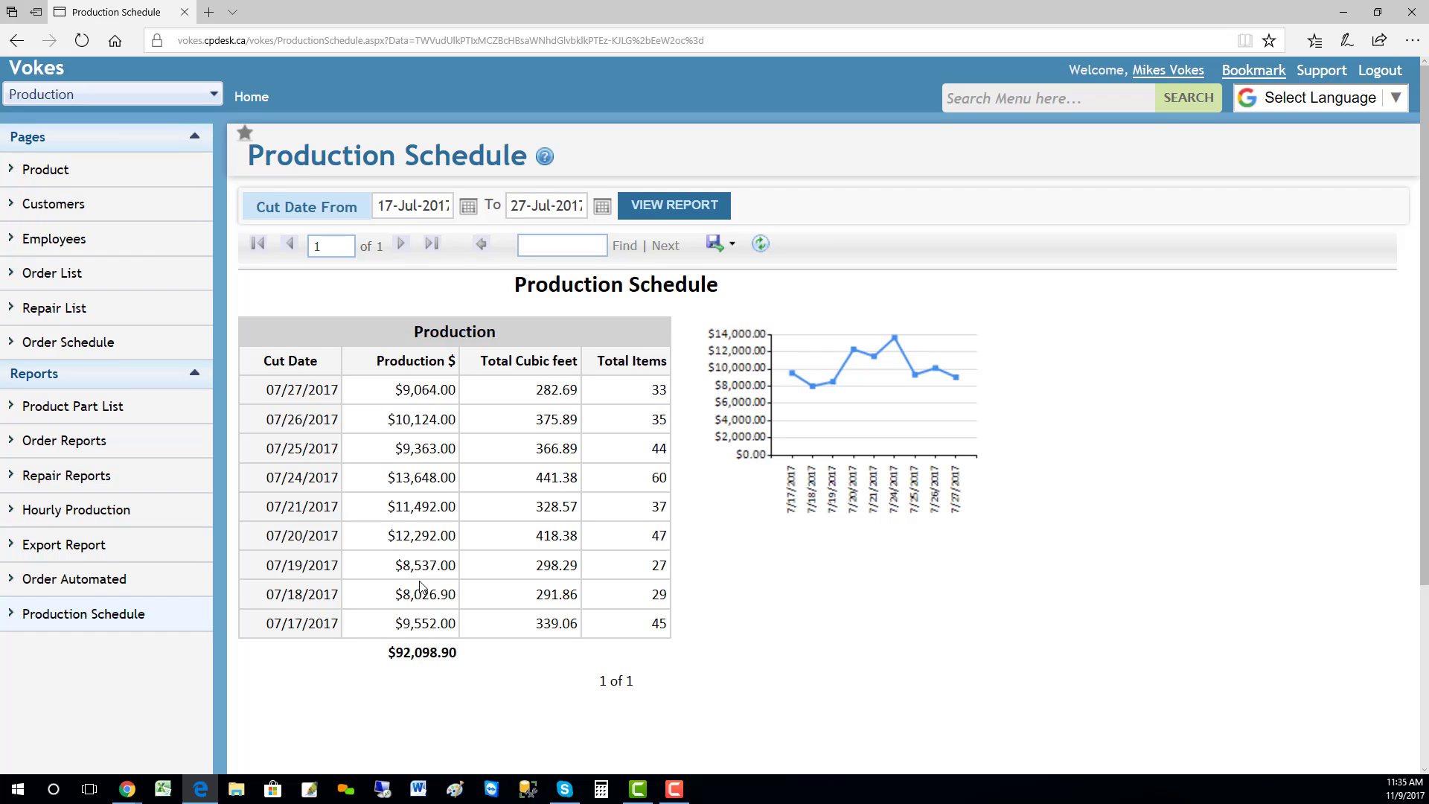
left_click(602, 207)
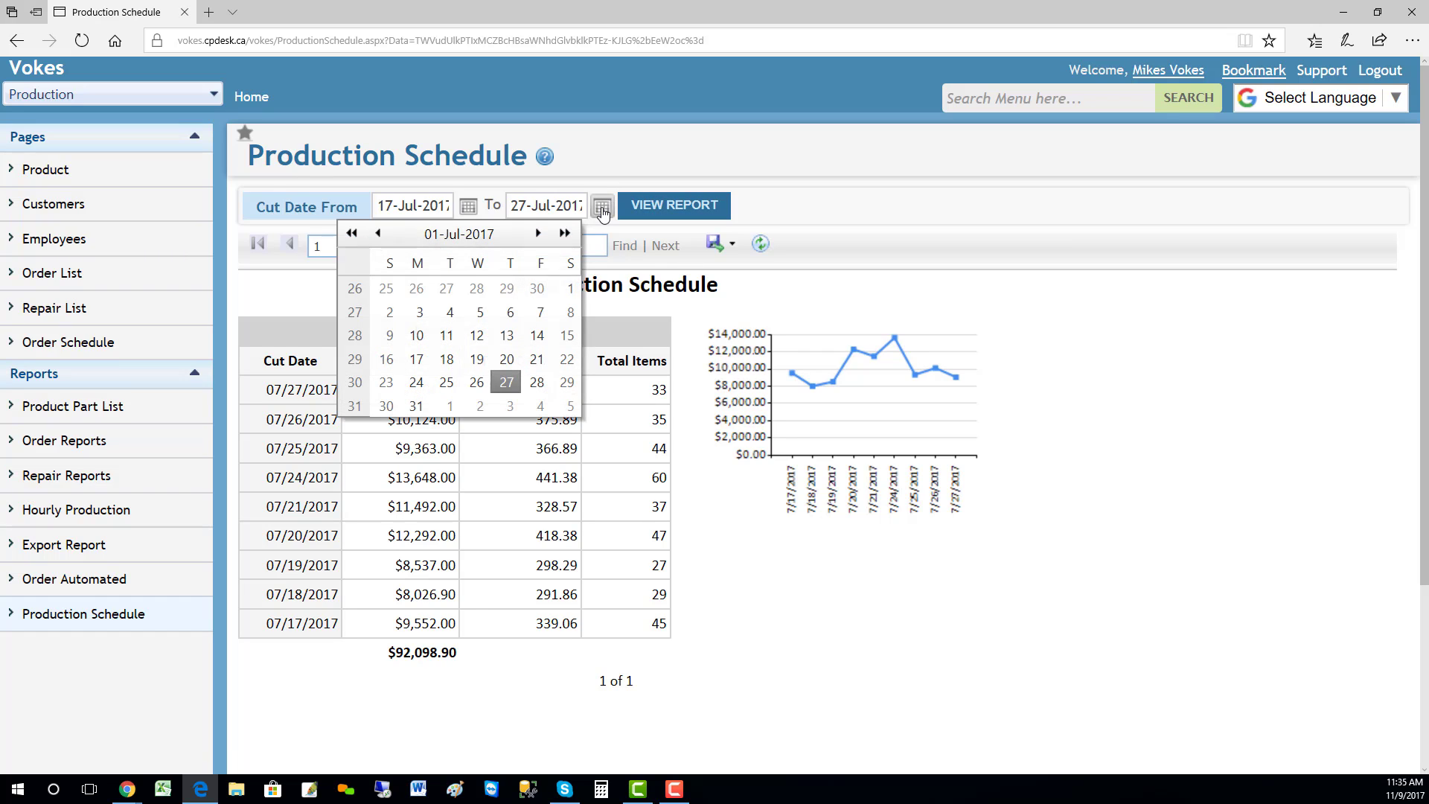
left_click(511, 406)
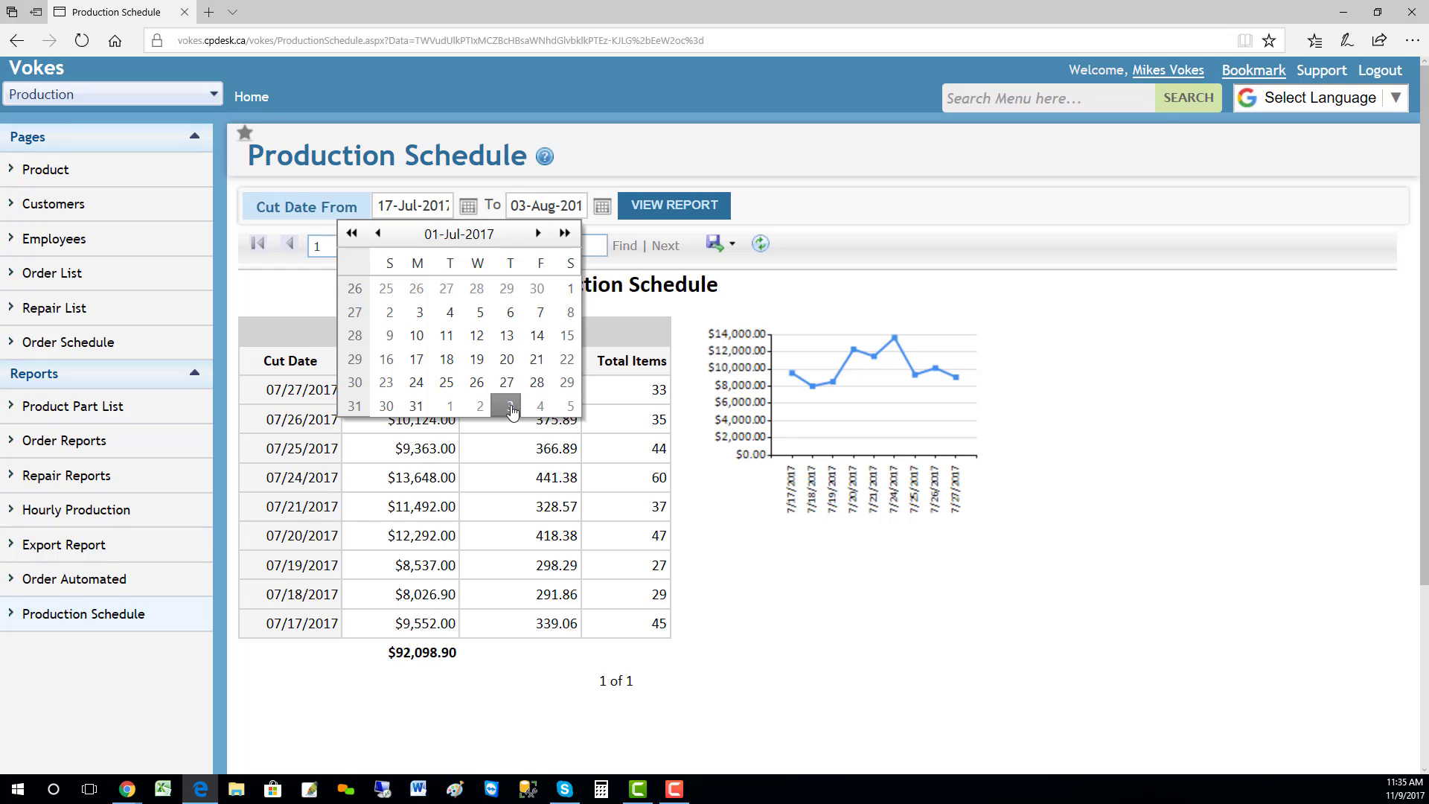
left_click(658, 215)
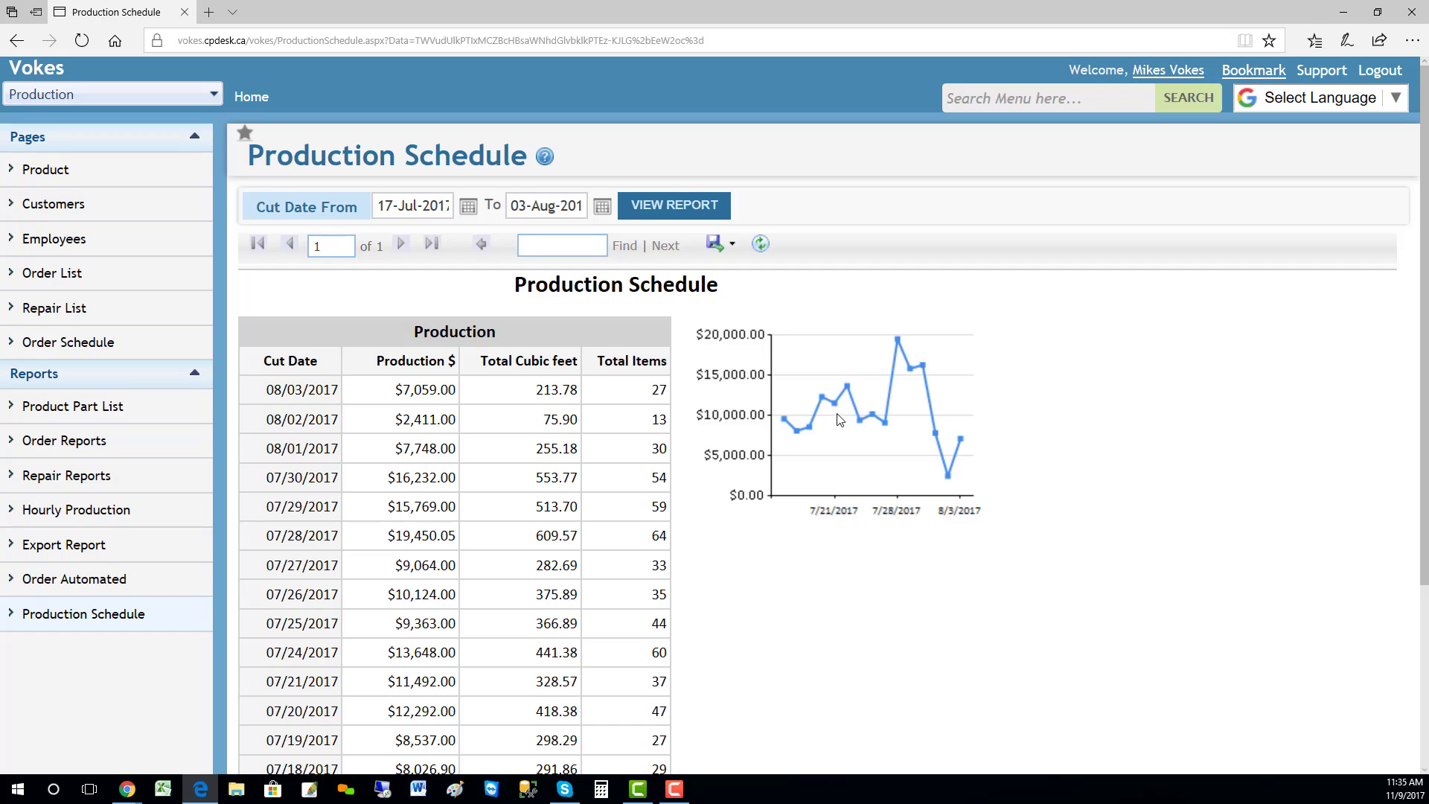
scroll(883, 469, "down", 2)
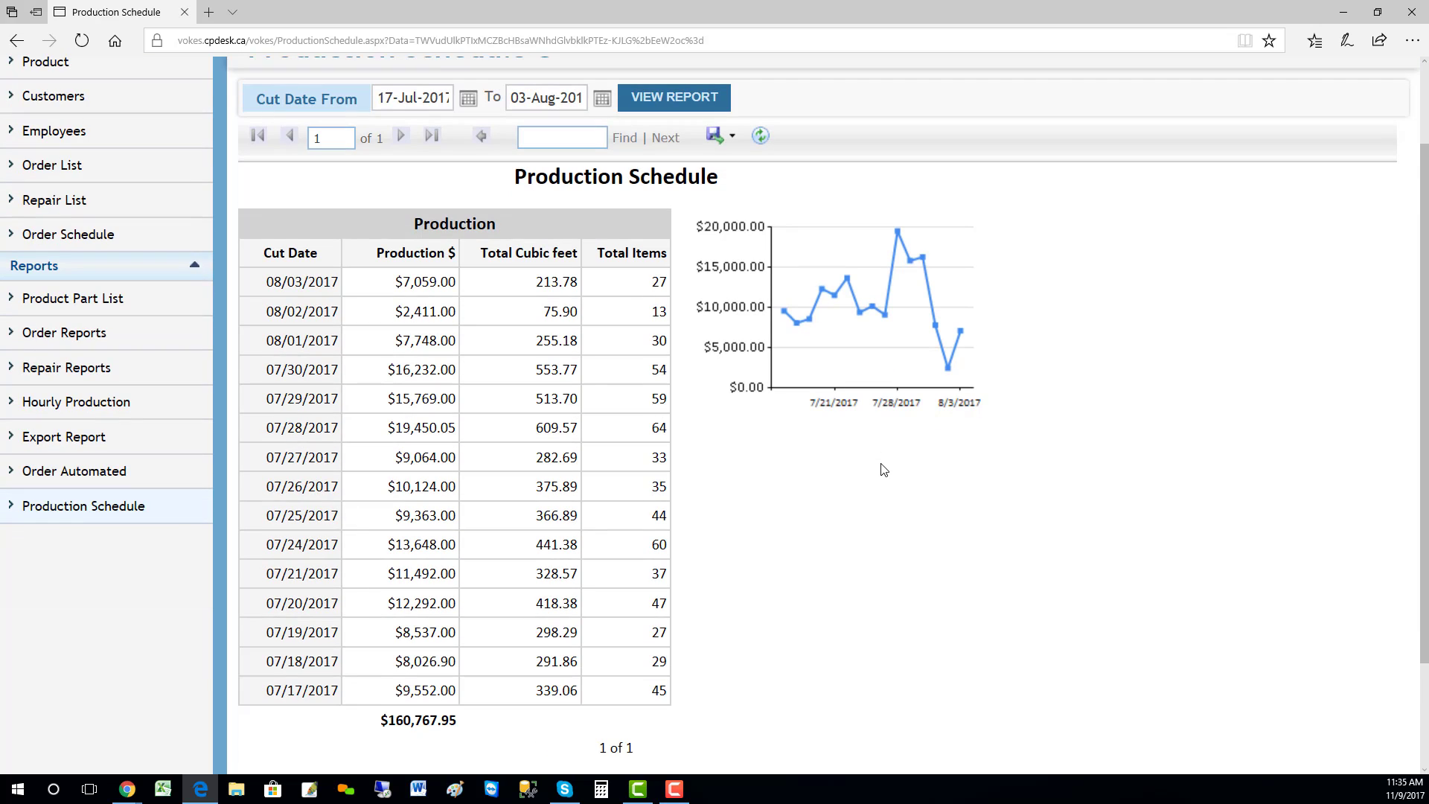